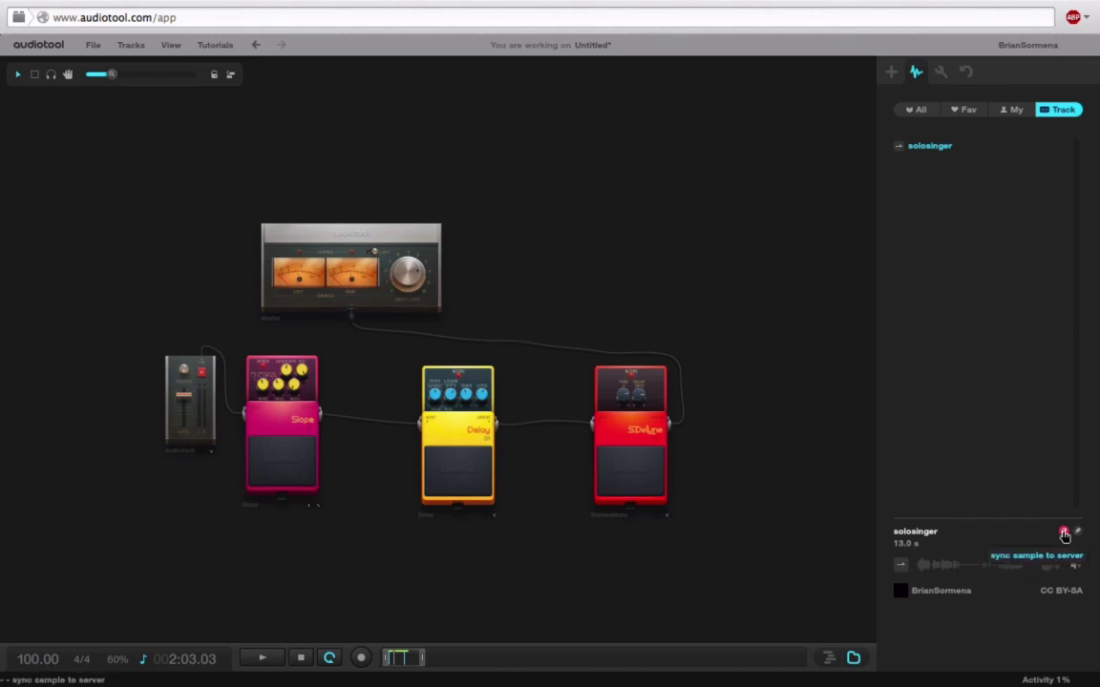
Step: Sync the solosinger sample to the server and save the project as a draft titled with the author's first name plus "Example"
click(1065, 534)
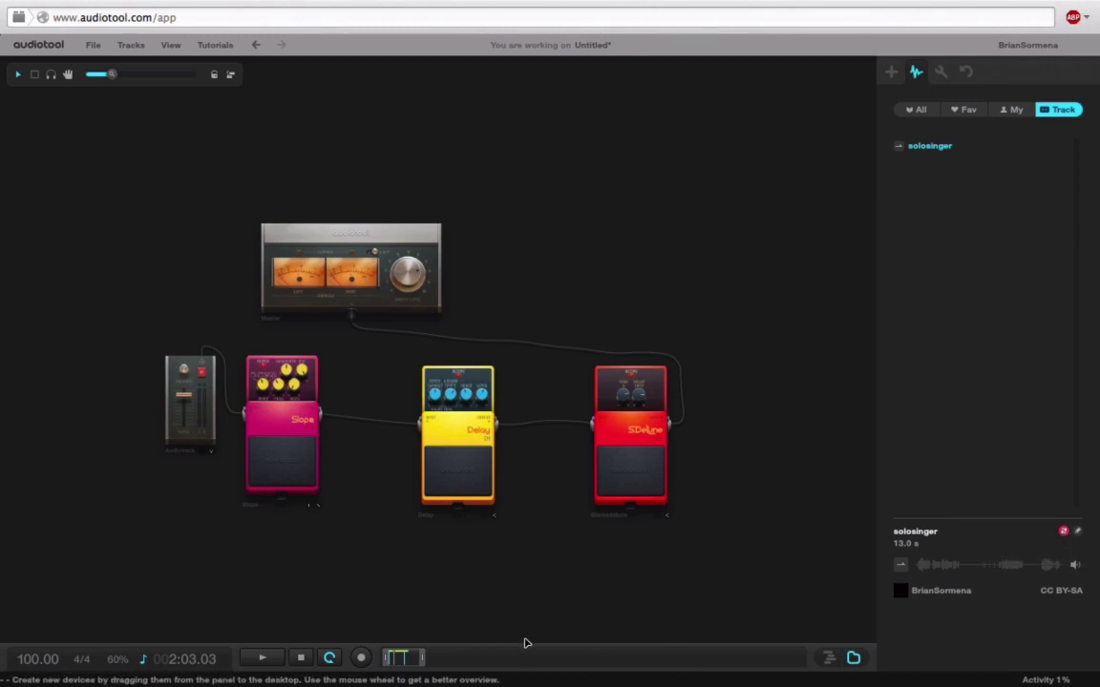
mouse_move(520, 653)
mouse_down()
mouse_move(545, 325)
mouse_move(538, 651)
mouse_up()
click(91, 46)
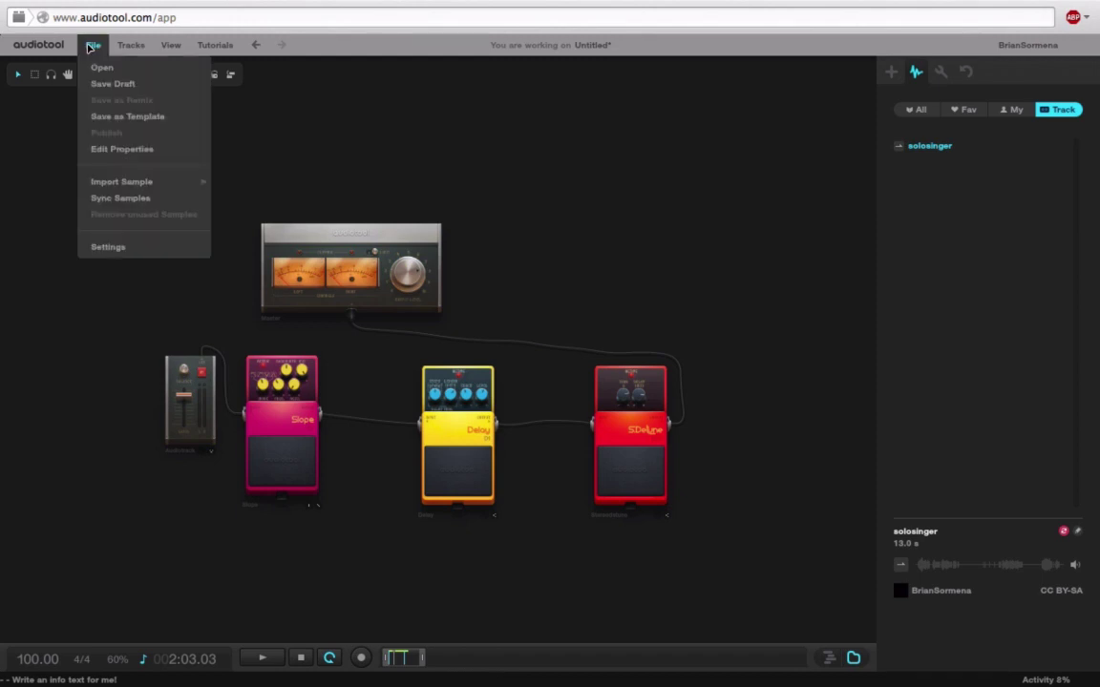
click(130, 84)
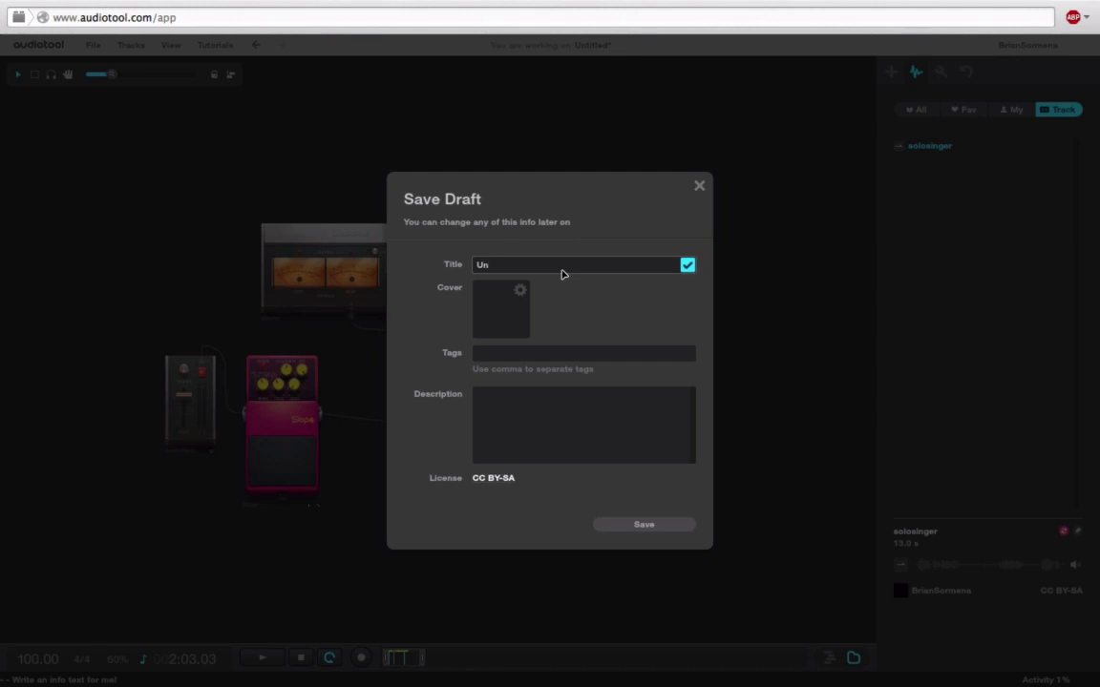
key(BackSpace)
key(BackSpace)
text(Bria)
click(640, 525)
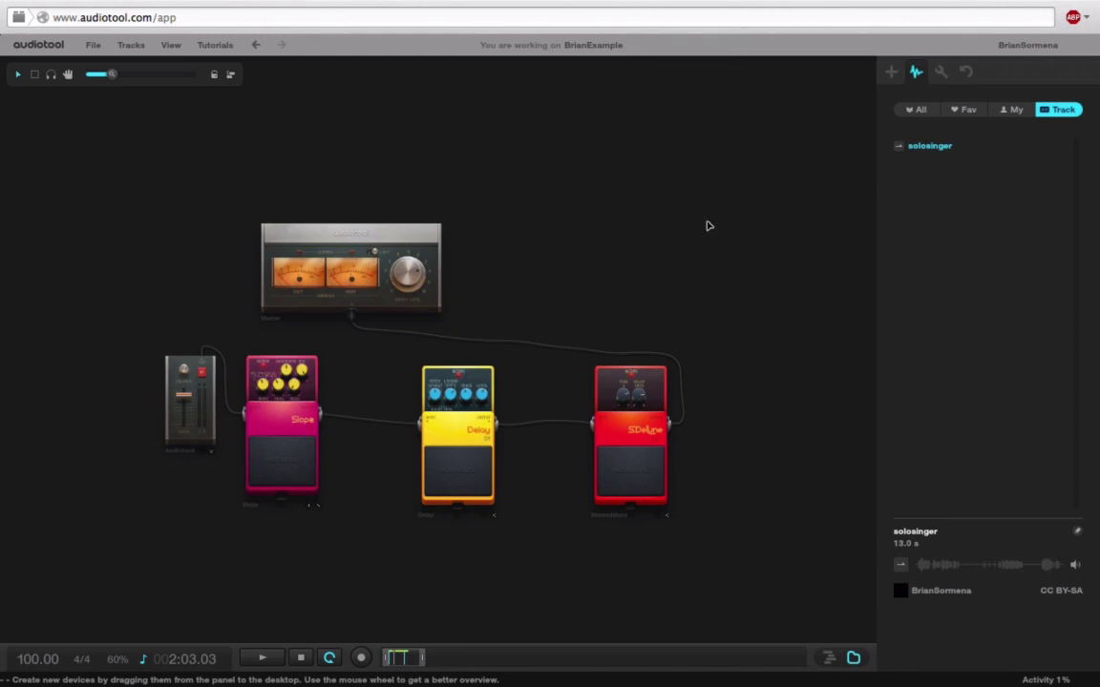
Step: Add the Rhythm Composer drum machine to the desktop below the row of effect pedals
drag(709, 225, 700, 197)
click(890, 73)
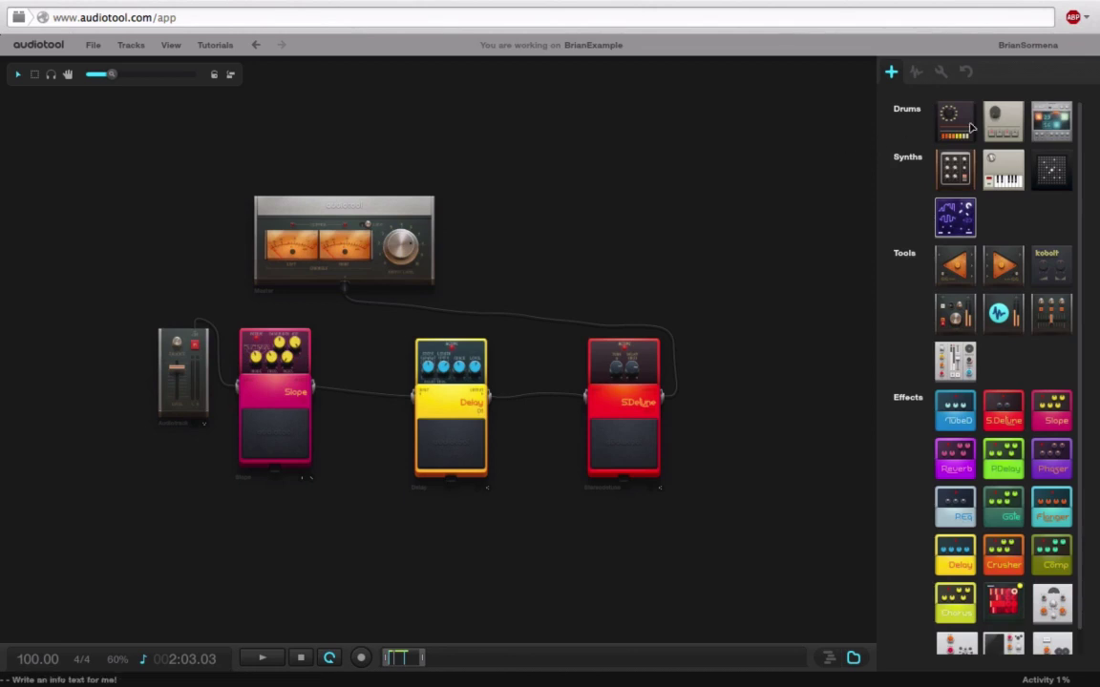
drag(968, 125, 189, 531)
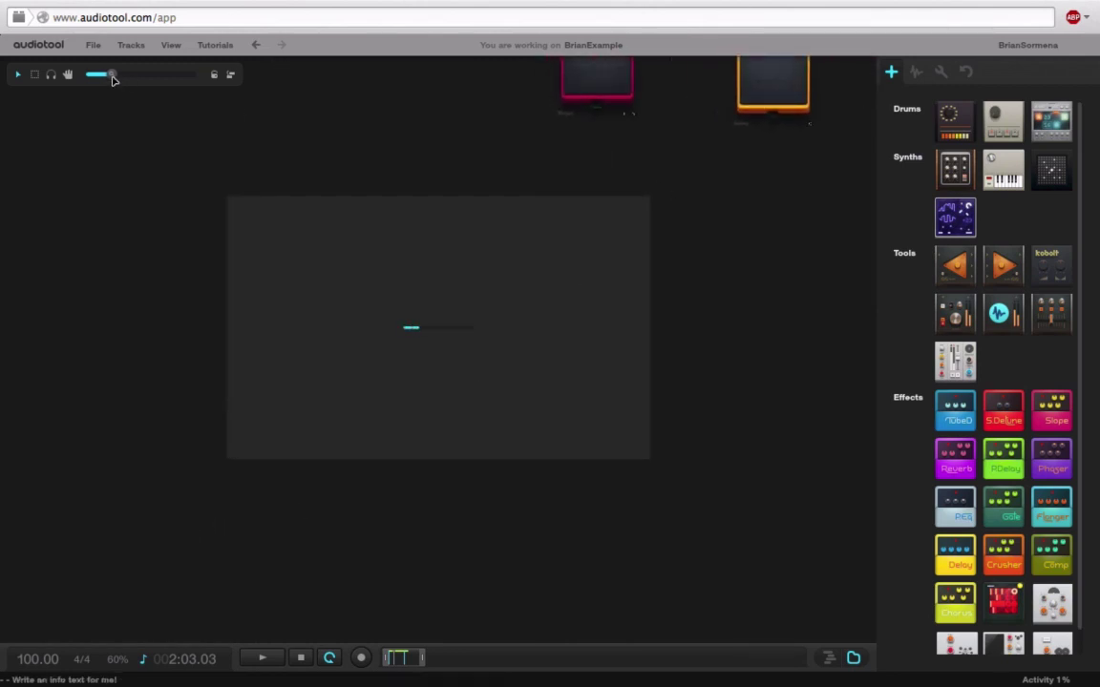
drag(110, 74, 94, 75)
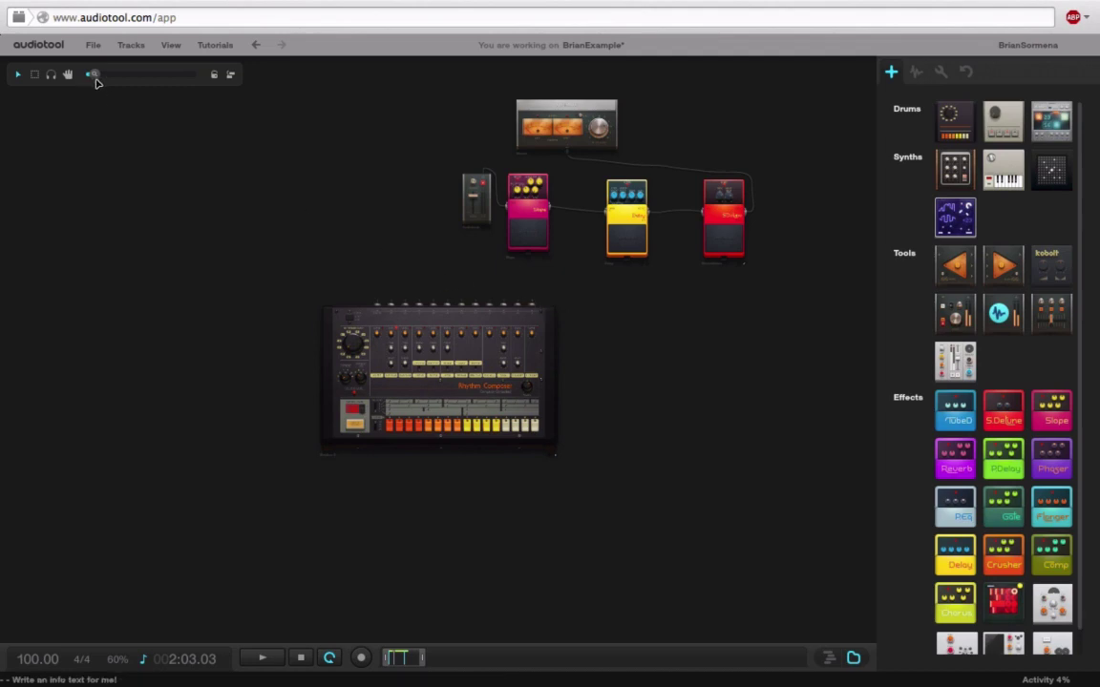
drag(94, 75, 142, 77)
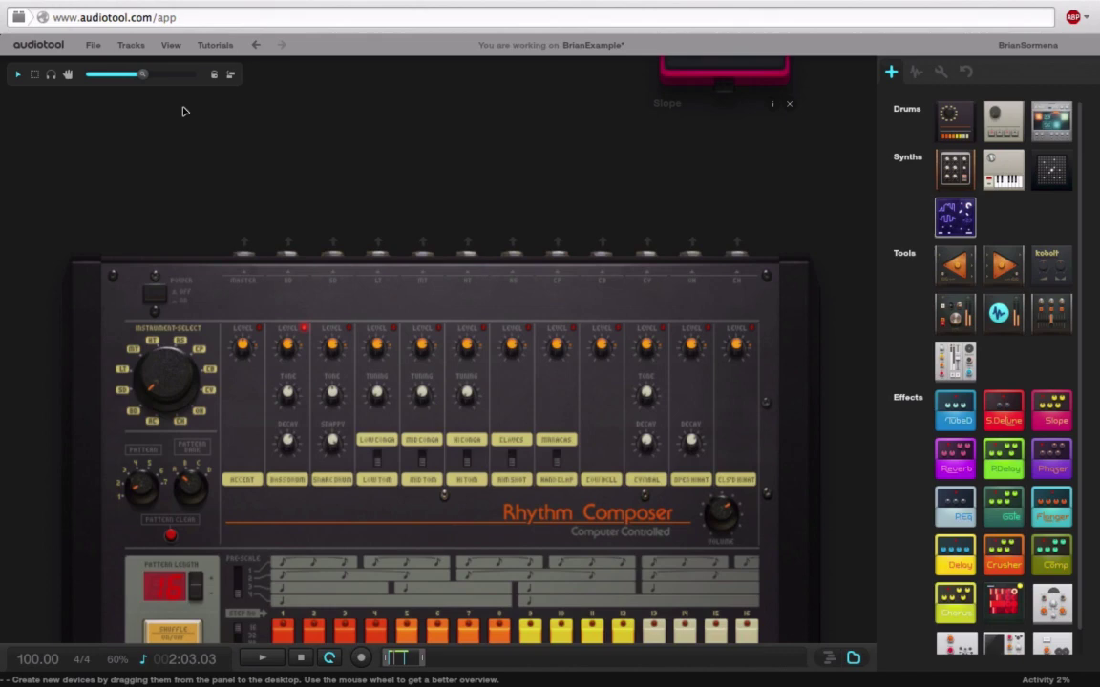
drag(144, 76, 113, 91)
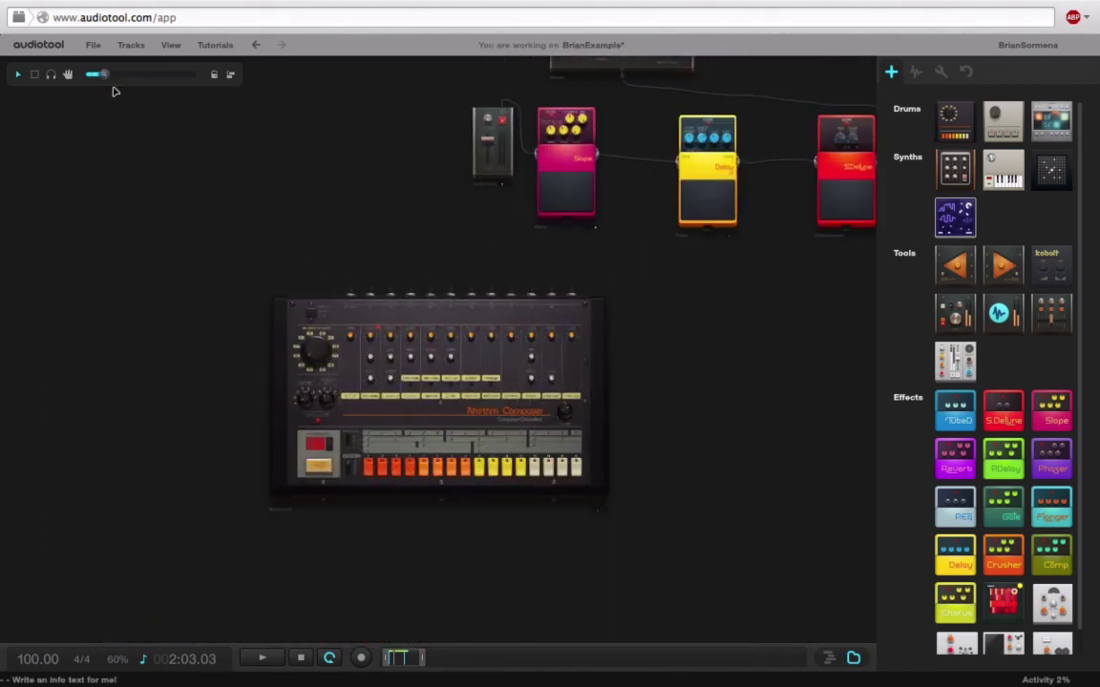
Step: Try connecting the drum machine's main output directly to the Master input, and unplug the cable again
drag(351, 295, 622, 284)
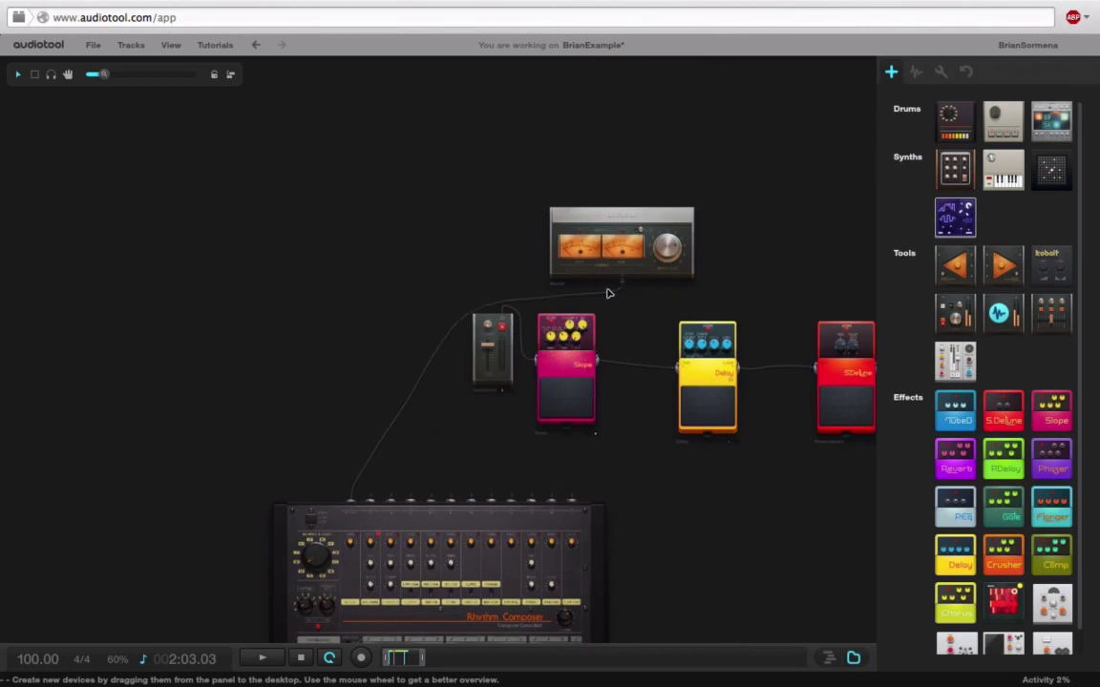
drag(621, 284, 280, 280)
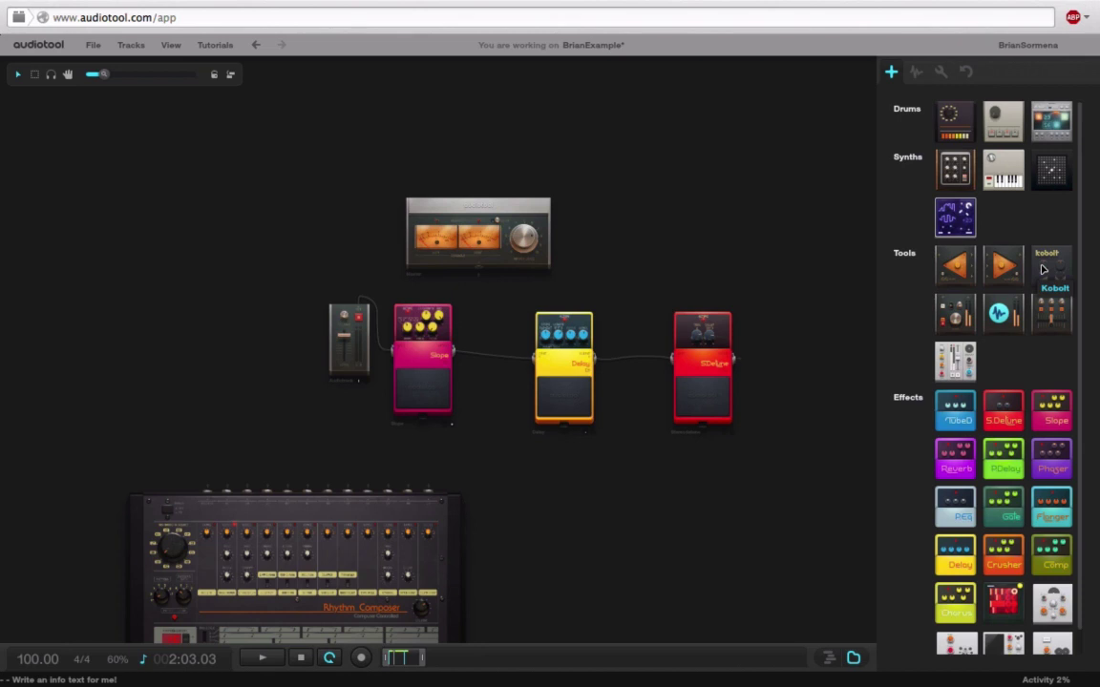
Step: Add a Splitter to the free area of the desktop beside the Master and the StereoDetune pedal
drag(793, 275, 713, 255)
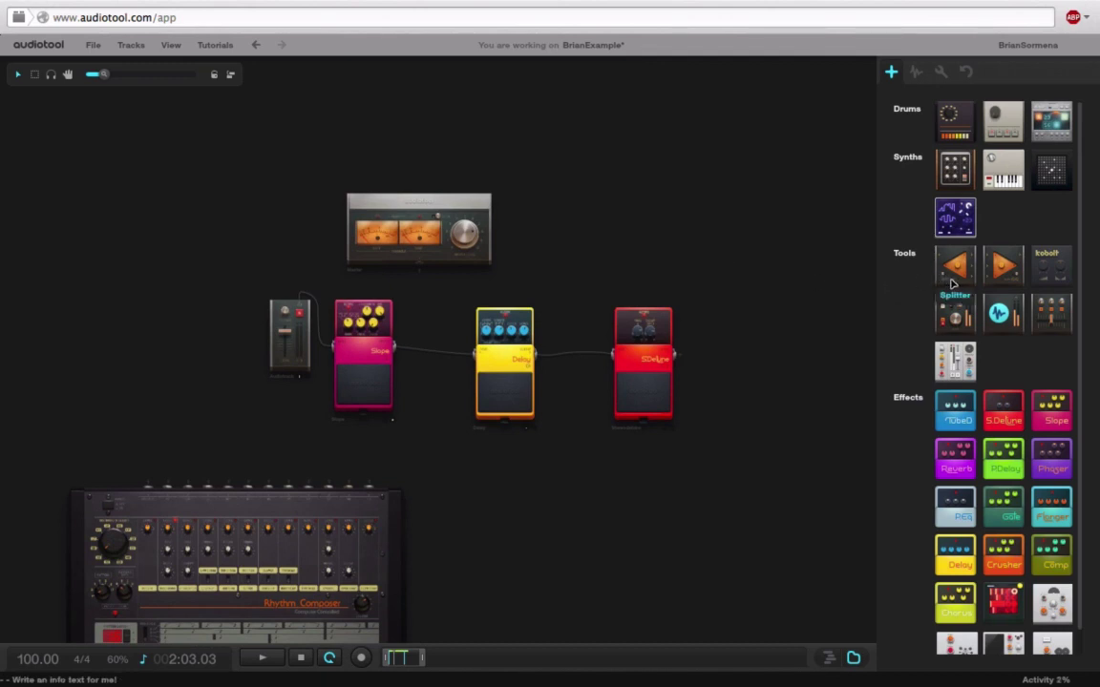
scroll(759, 269, down, 2)
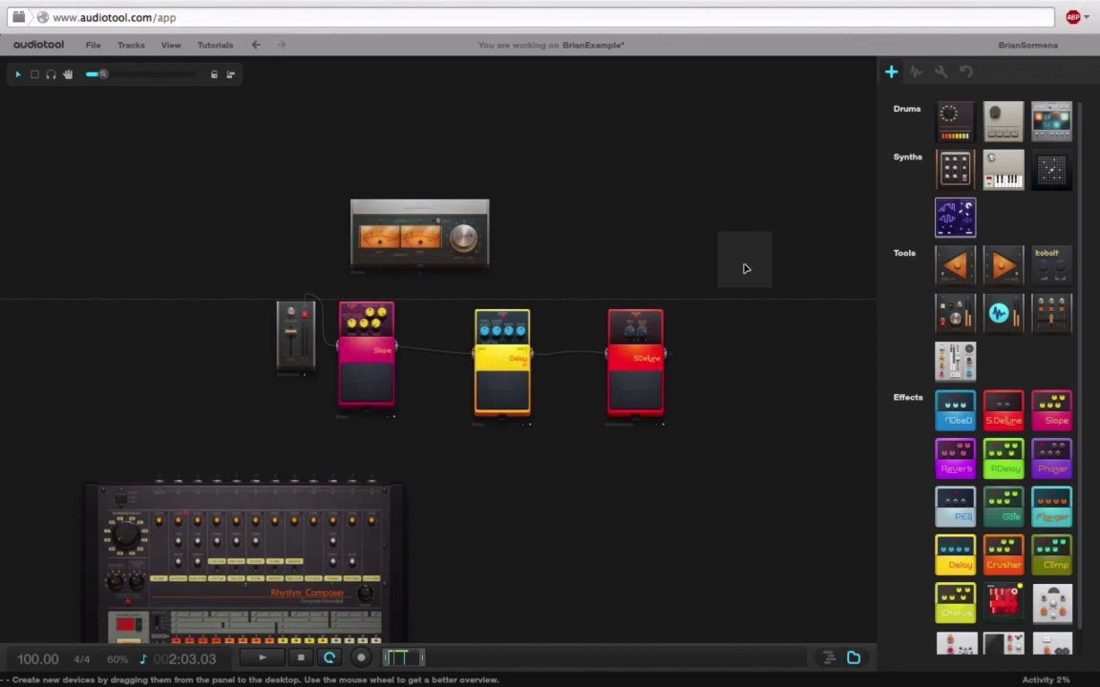
drag(745, 269, 746, 270)
drag(537, 266, 649, 253)
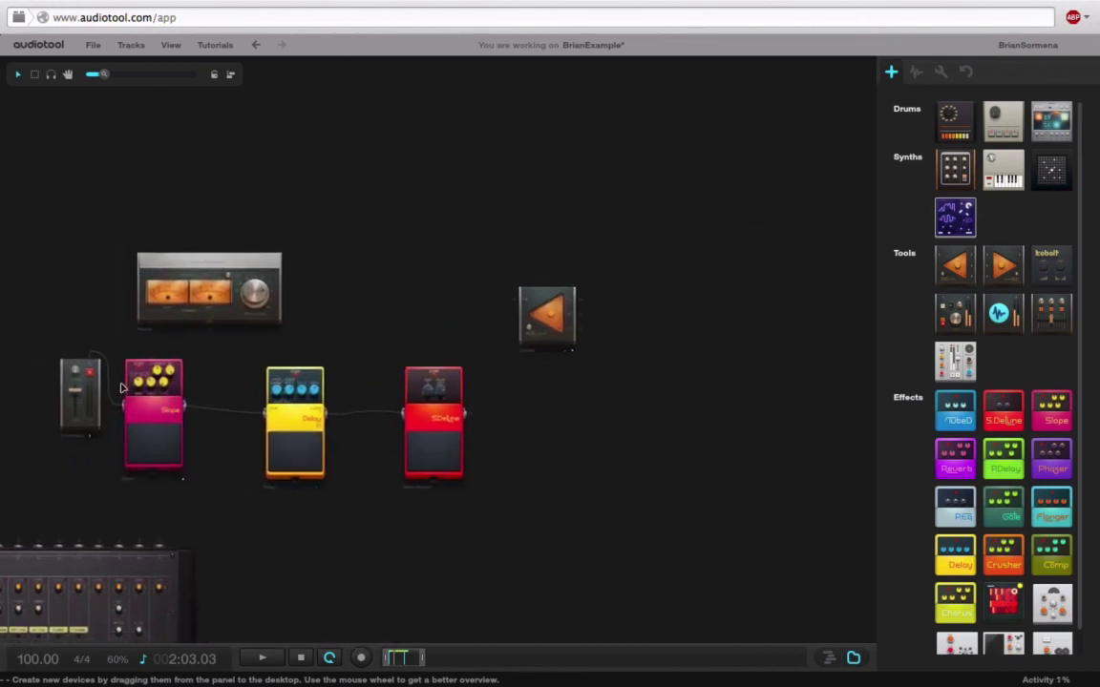
Step: Try cabling the audio track to the Splitter and to the Slope pedal, and connect StereoDetune to the Master for playback
drag(84, 368, 441, 313)
drag(86, 359, 610, 316)
drag(514, 300, 119, 406)
drag(466, 412, 205, 328)
key(space)
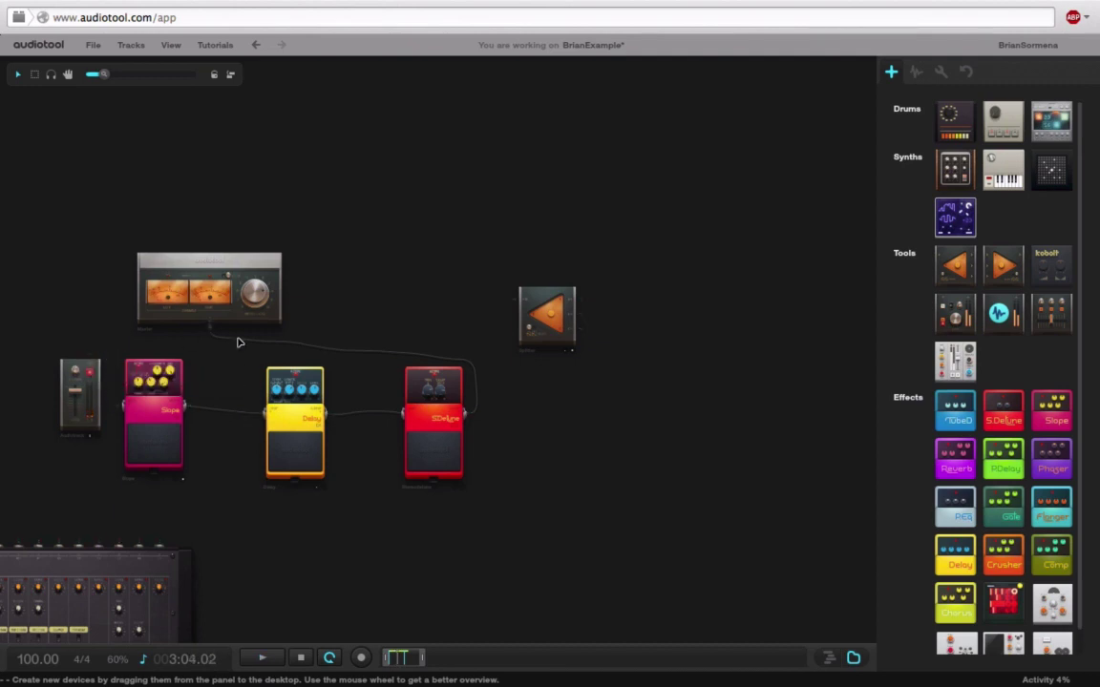
drag(238, 342, 253, 405)
Step: Connect the audio track to the Splitter's input and the Splitter's first output to the Slope pedal, relocated to its far side
drag(89, 356, 359, 264)
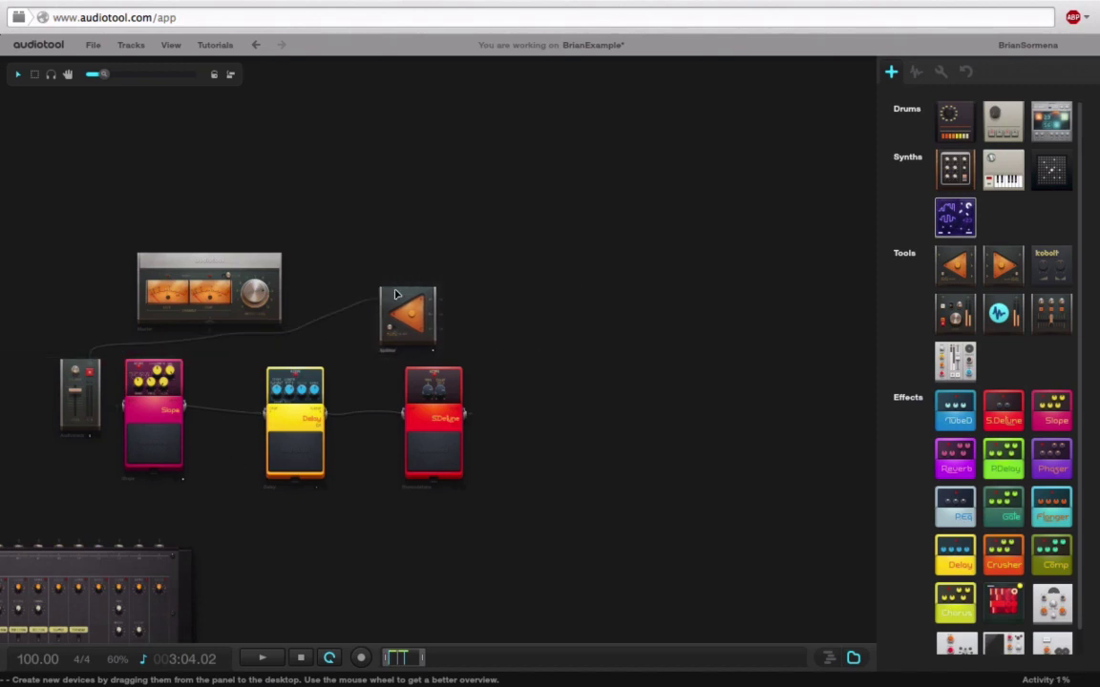
drag(105, 74, 146, 74)
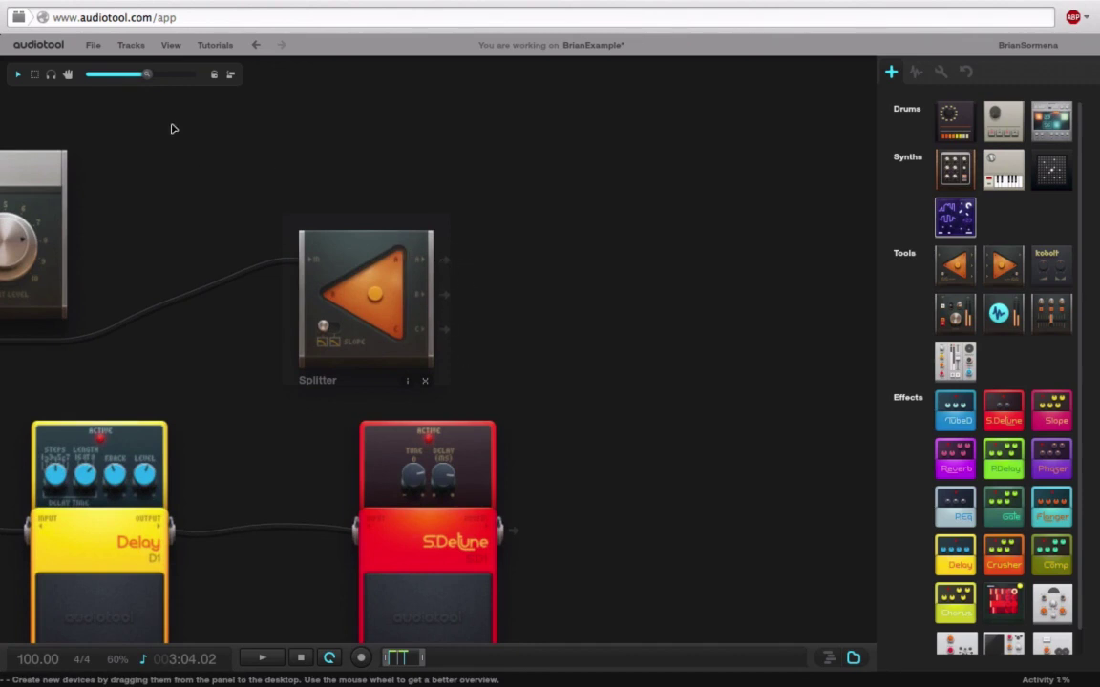
drag(146, 76, 99, 89)
drag(107, 425, 553, 276)
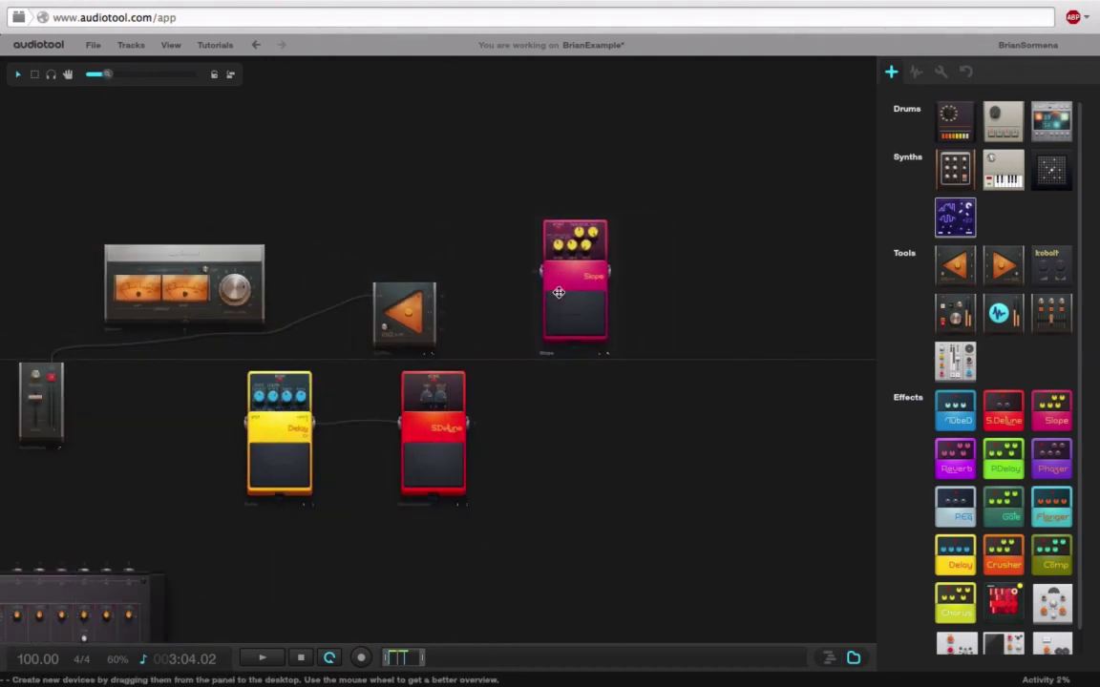
drag(439, 296, 540, 271)
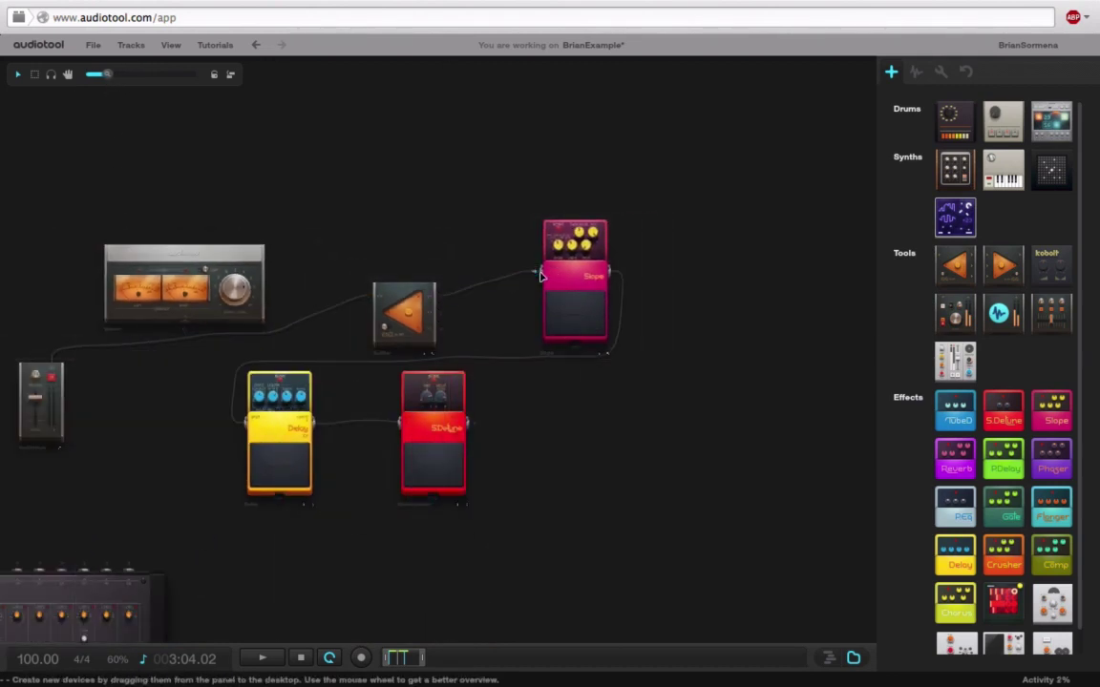
Step: Unplug the serial cables into Delay and StereoDetune and feed those two pedals from the Splitter's second and third outputs
drag(320, 357, 324, 354)
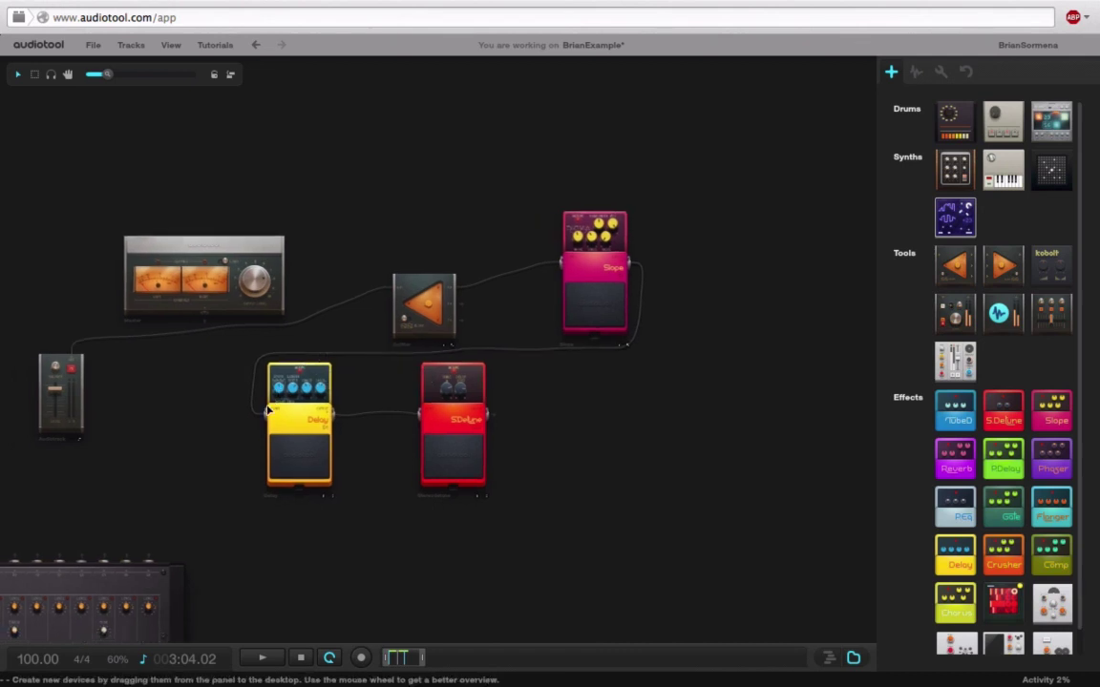
drag(264, 414, 238, 410)
drag(415, 416, 379, 409)
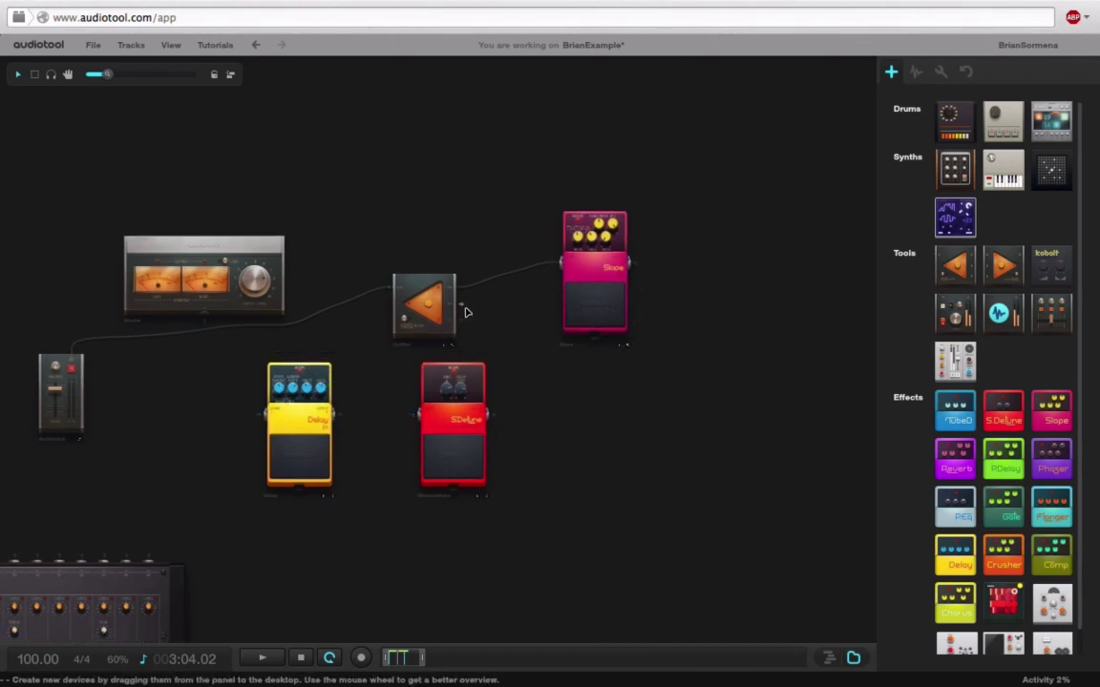
drag(467, 312, 256, 413)
drag(460, 330, 418, 414)
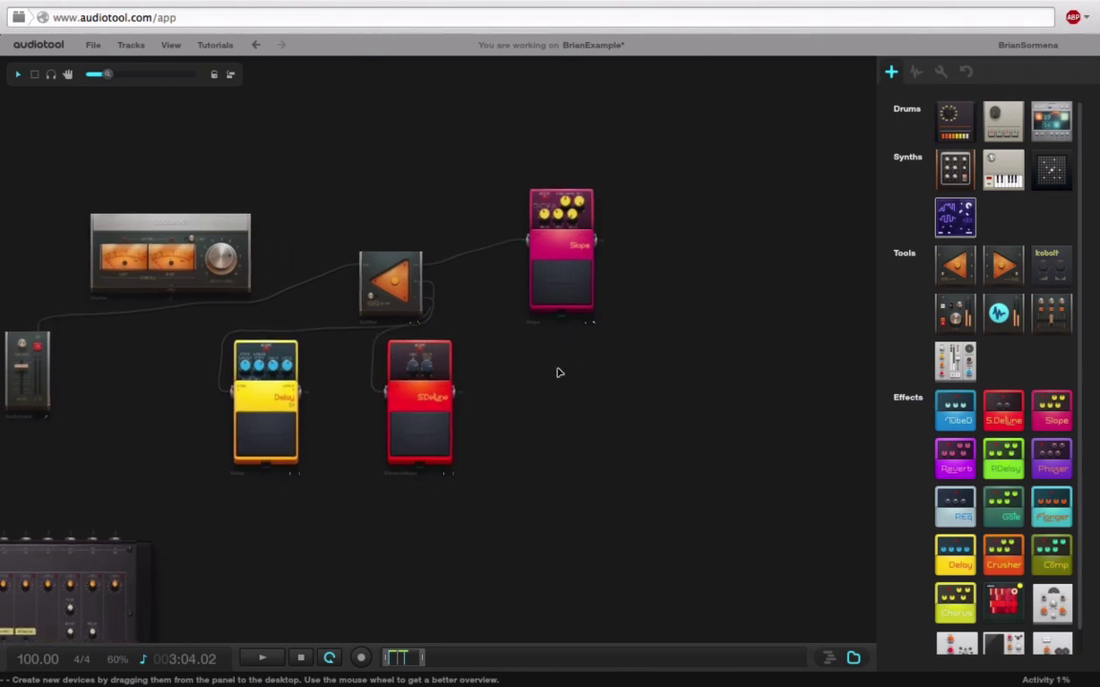
Step: Move the Slope pedal closer to the Splitter, connect it to the Master and adjust its mode, frequency and resonance during playback
drag(536, 245, 480, 246)
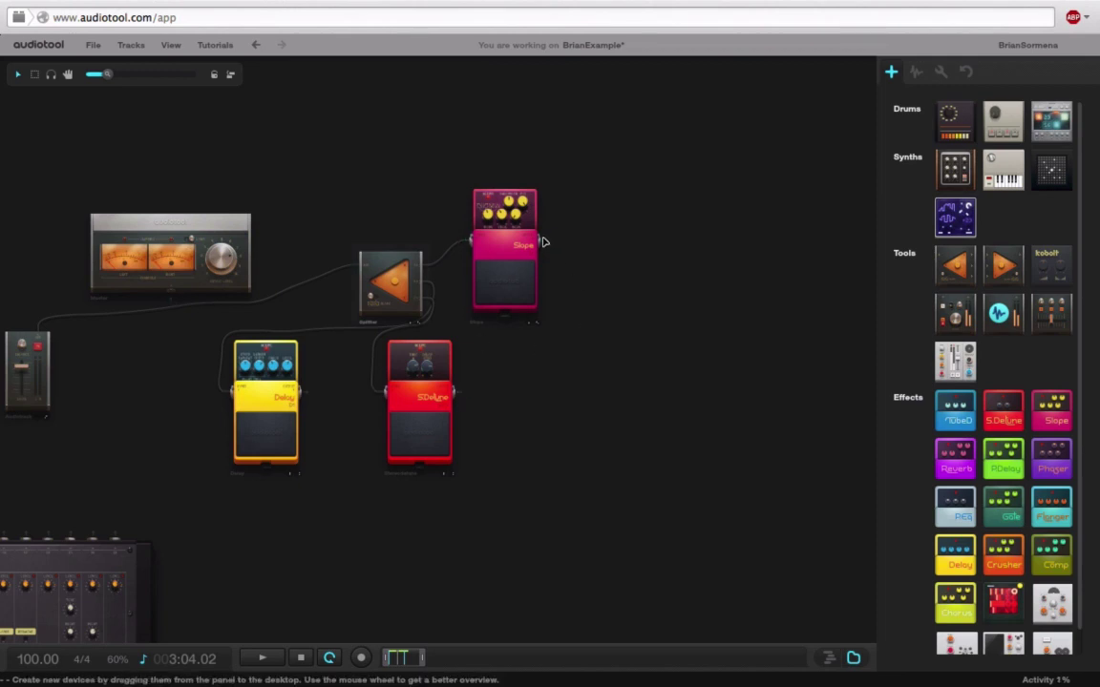
drag(544, 241, 170, 299)
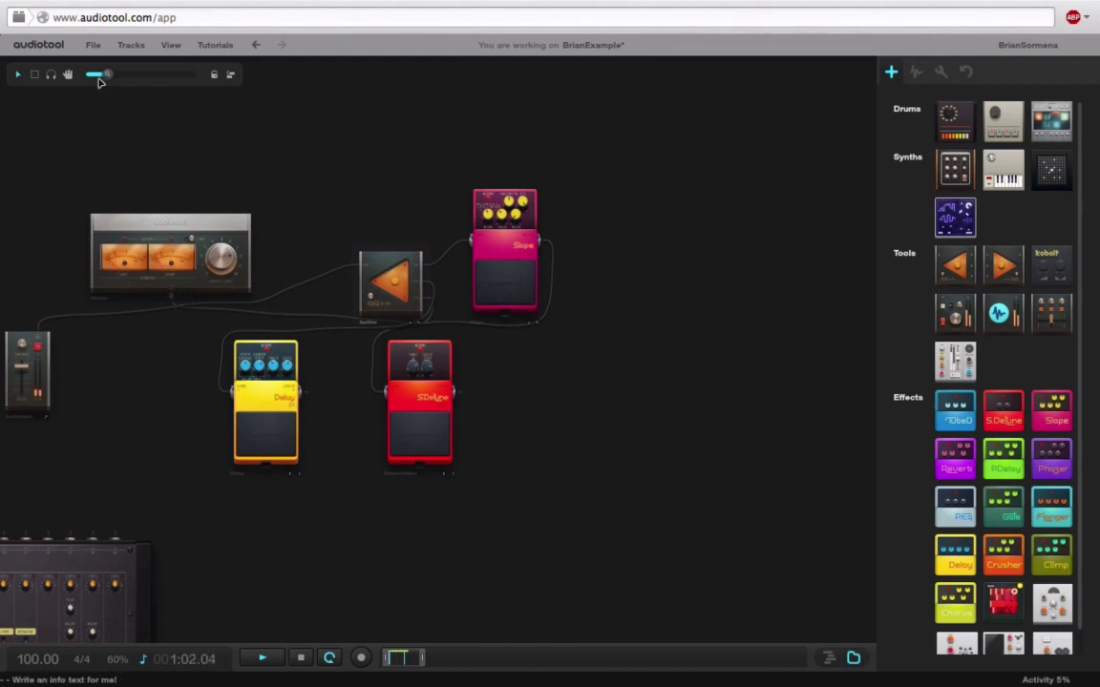
drag(100, 81, 148, 77)
scroll(650, 229, up, 3)
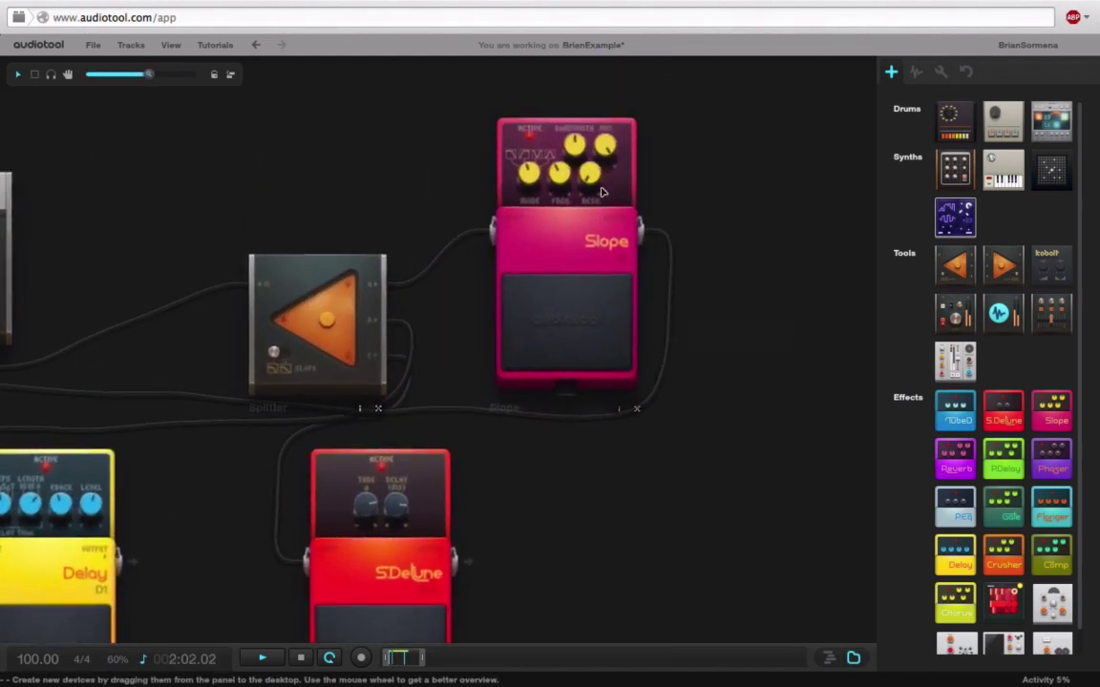
drag(529, 171, 615, 34)
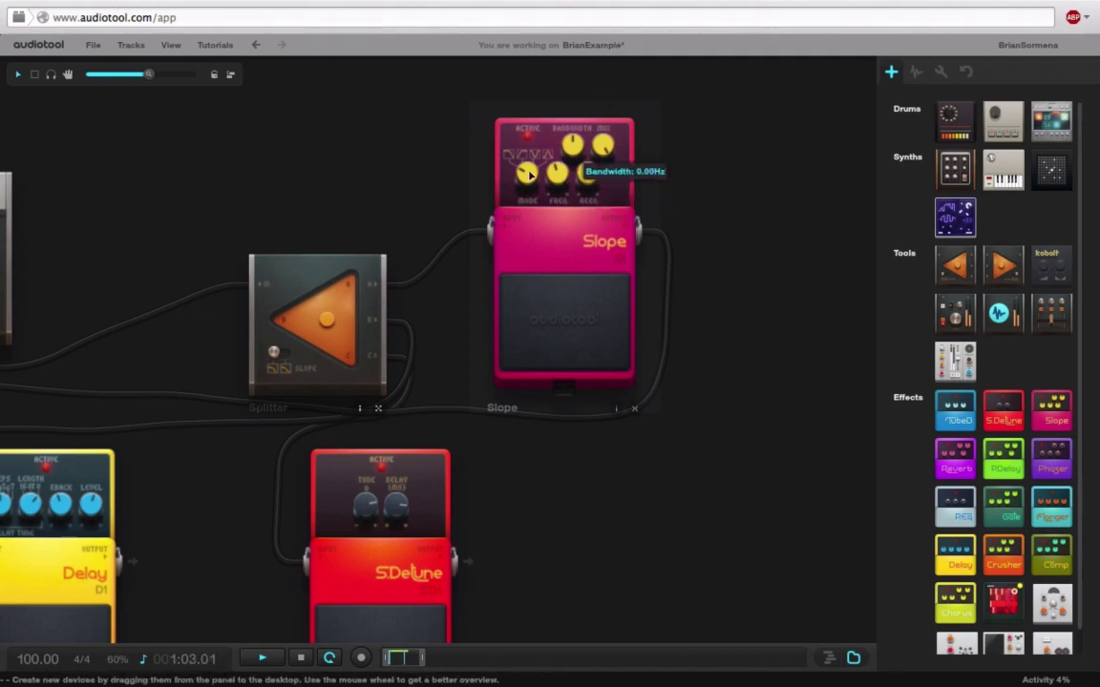
drag(529, 176, 561, 109)
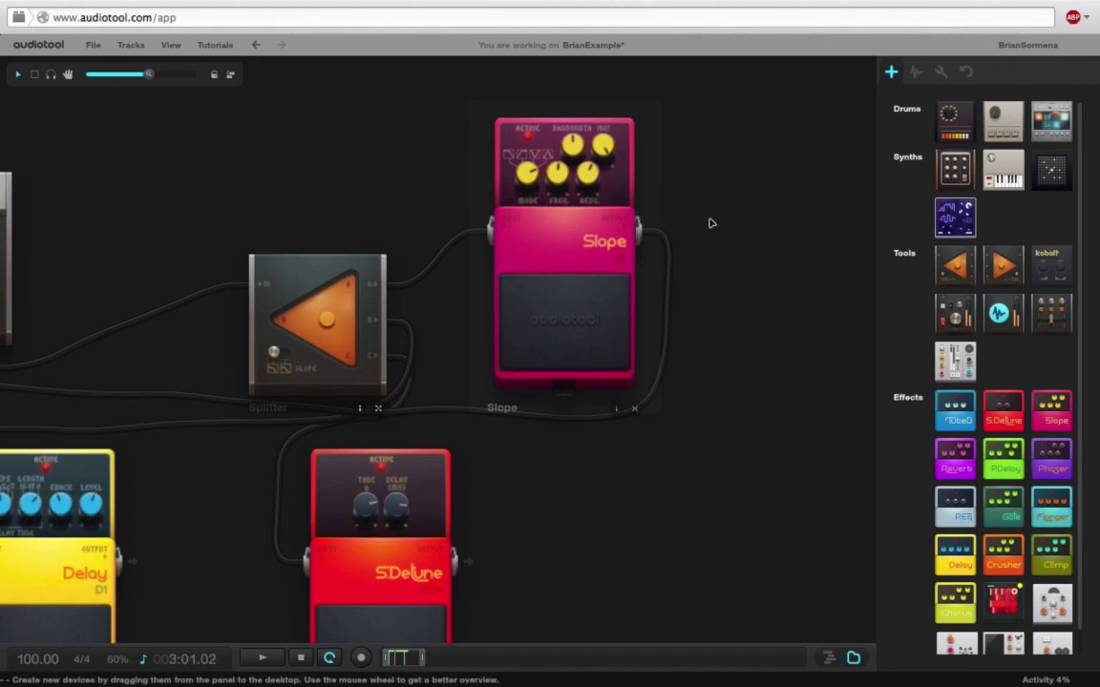
drag(461, 123, 455, 159)
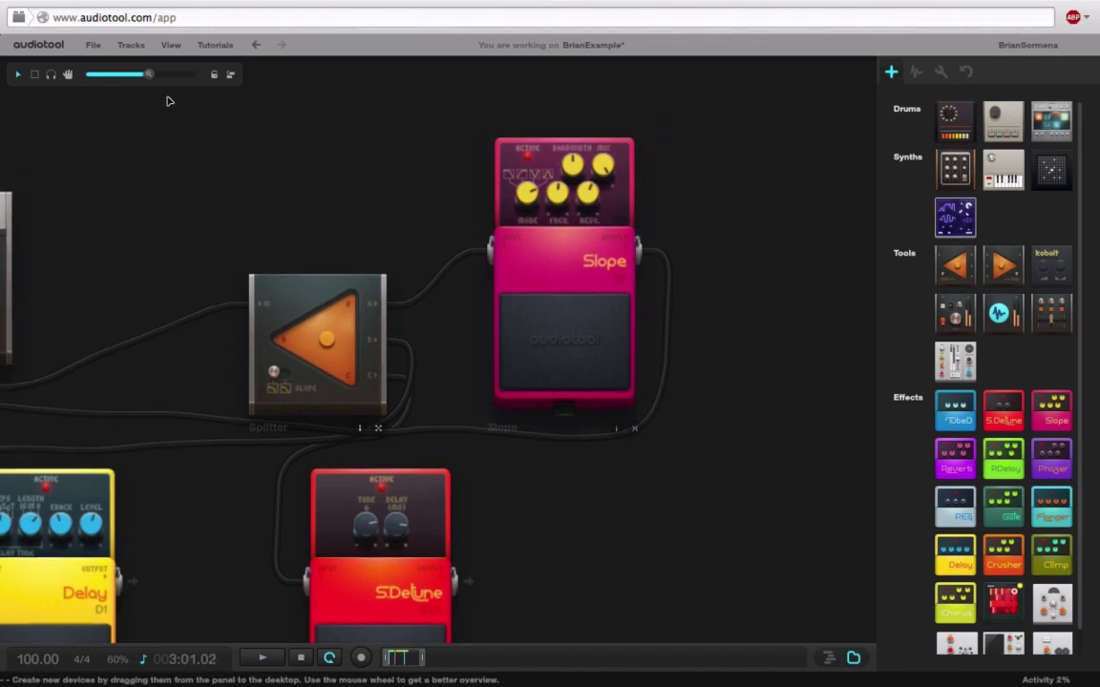
Step: Add a Merger beyond the Slope pedal, connect the Slope, Delay and StereoDetune outputs to it, and route its output to the Master
drag(148, 73, 112, 74)
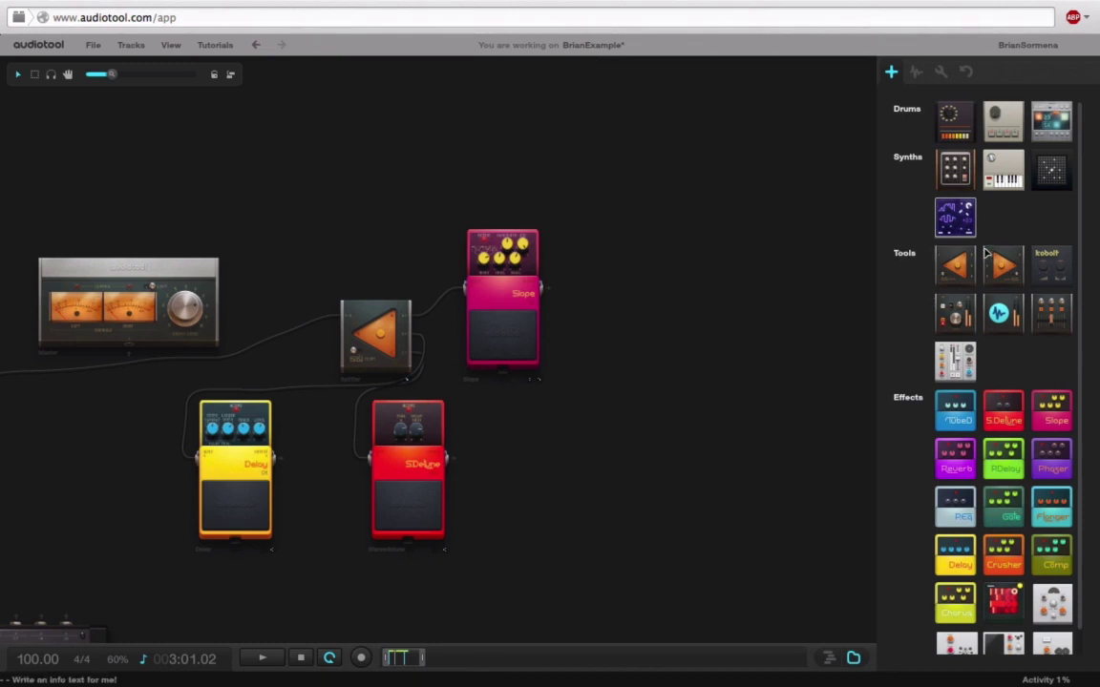
drag(996, 259, 590, 320)
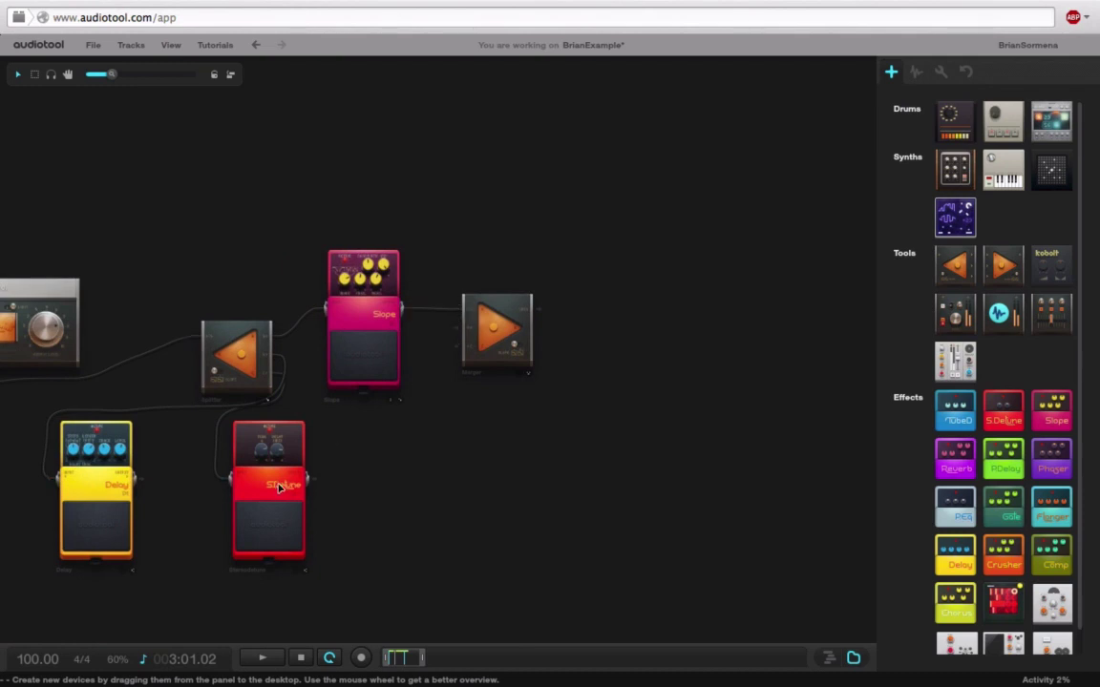
drag(315, 479, 456, 330)
drag(139, 486, 291, 373)
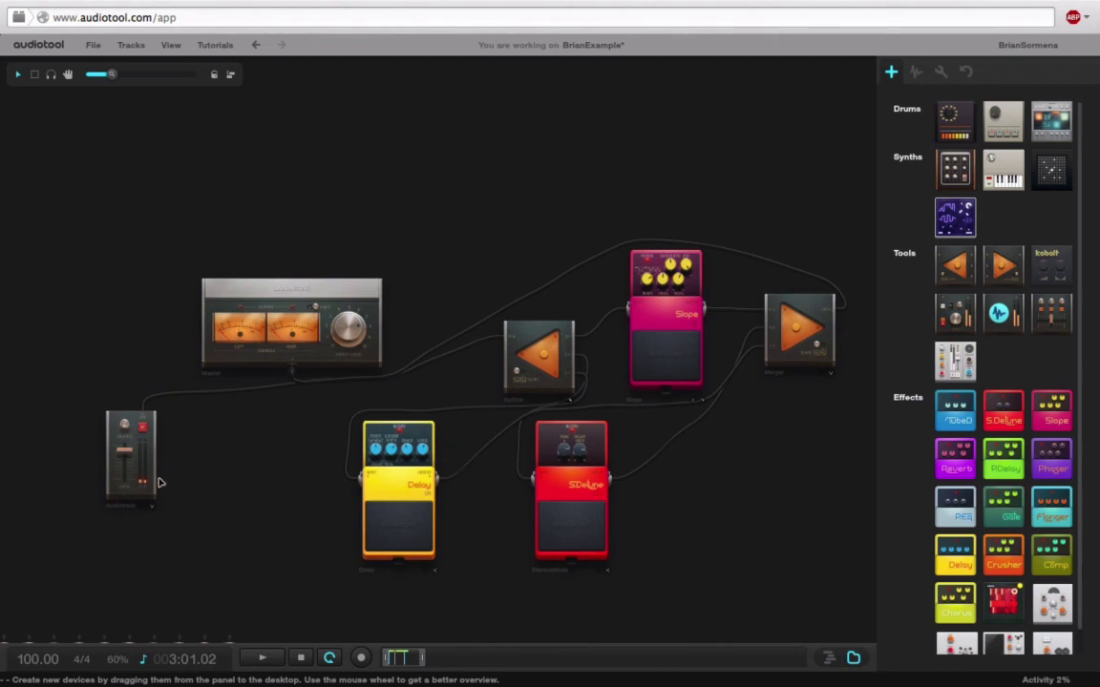
Step: Lower the audio track's fader and adjust the StereoDetune and Delay knobs during playback, setting the Delay level to 100%
drag(124, 450, 126, 474)
scroll(649, 463, right, 3)
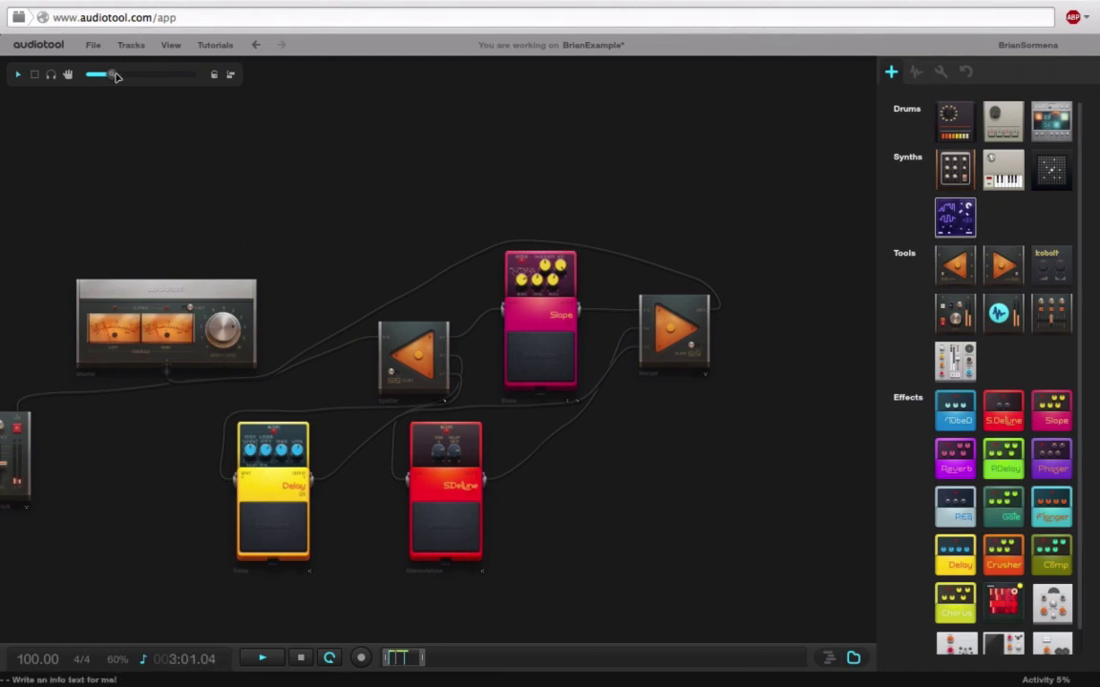
drag(108, 74, 152, 84)
scroll(472, 315, down, 3)
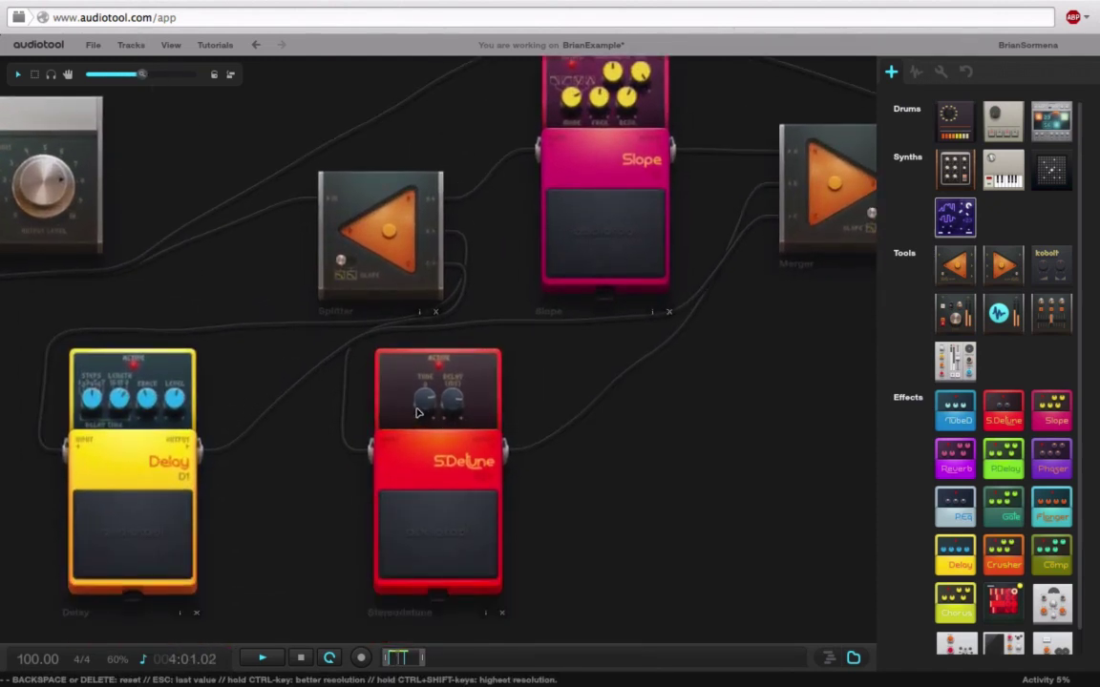
mouse_move(451, 408)
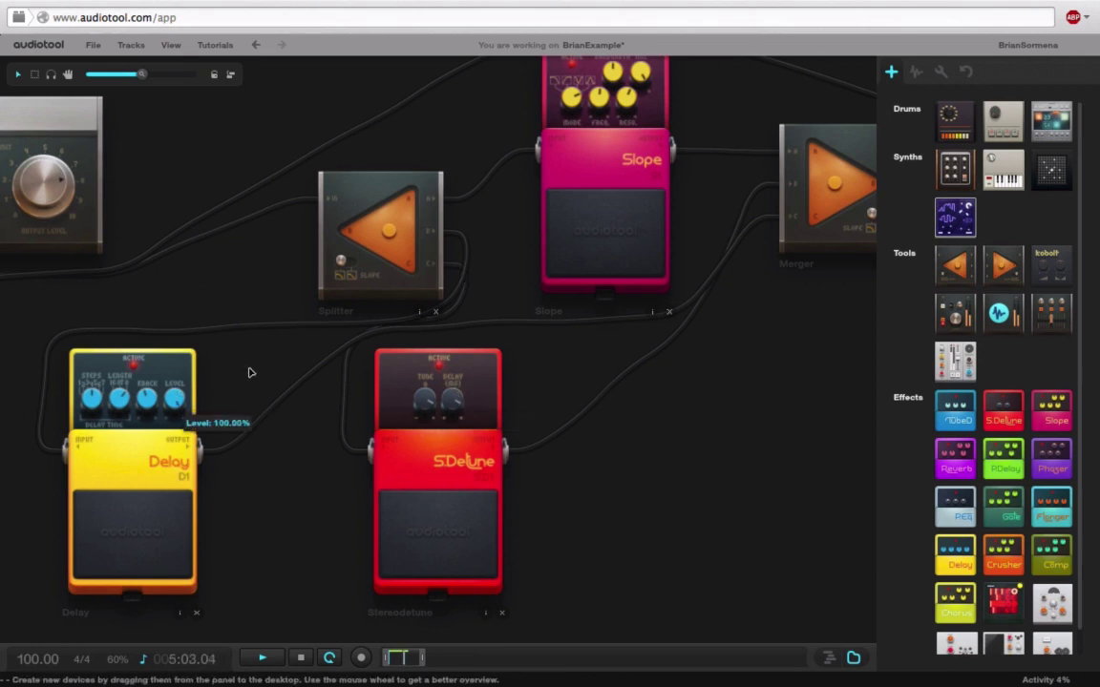
drag(783, 421, 666, 486)
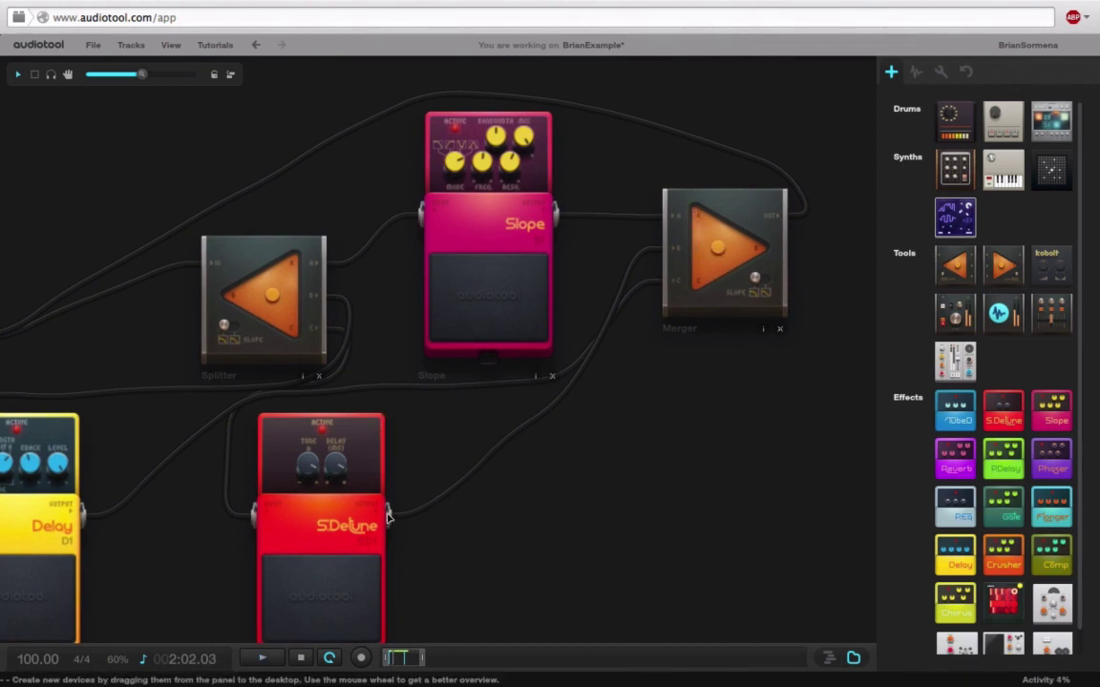
Step: Shift the Merger's blend point off-centre, away from input C and between inputs A and B, during playback
drag(400, 516, 652, 249)
drag(142, 74, 207, 85)
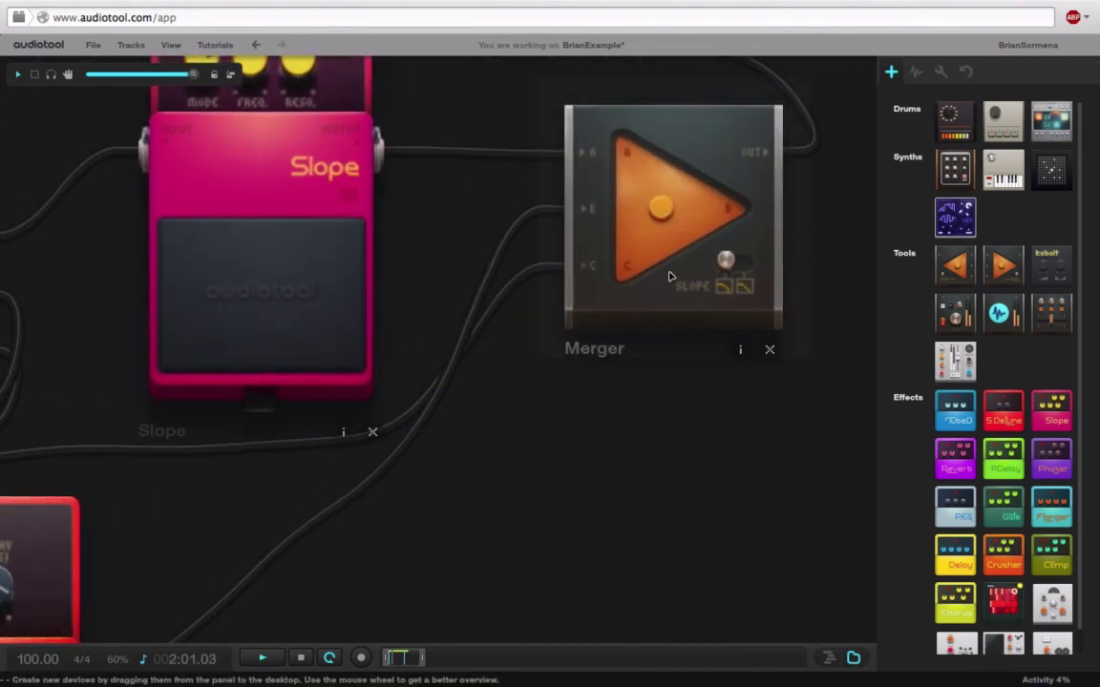
drag(664, 210, 684, 195)
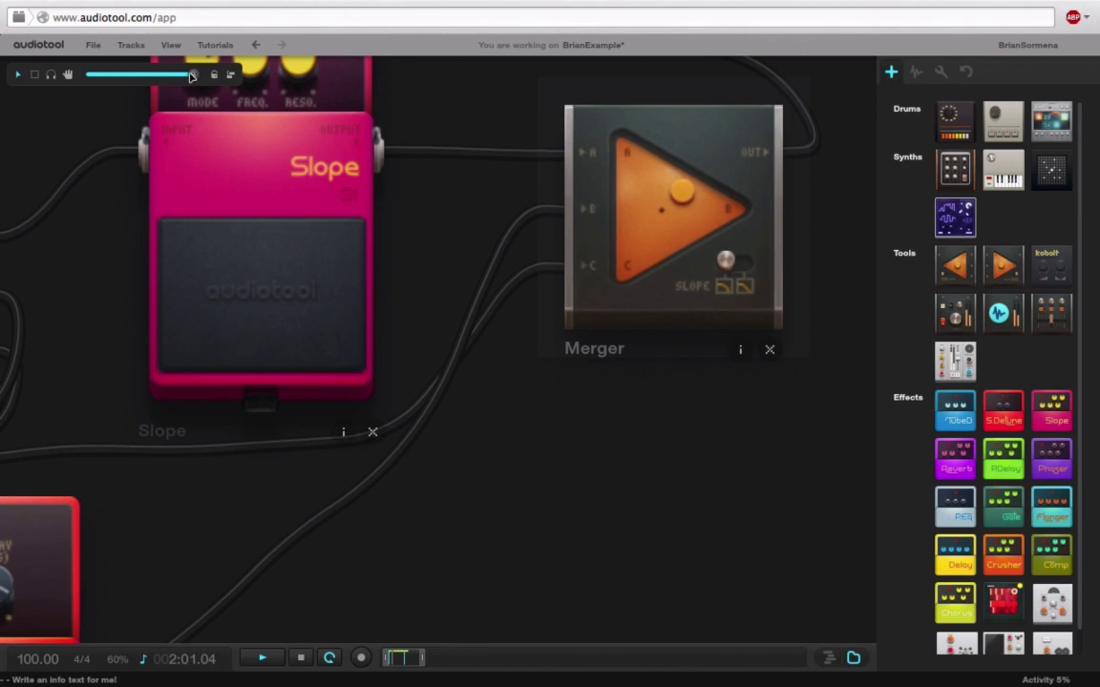
Step: Disconnect the Merger's output from the Master
drag(193, 74, 112, 74)
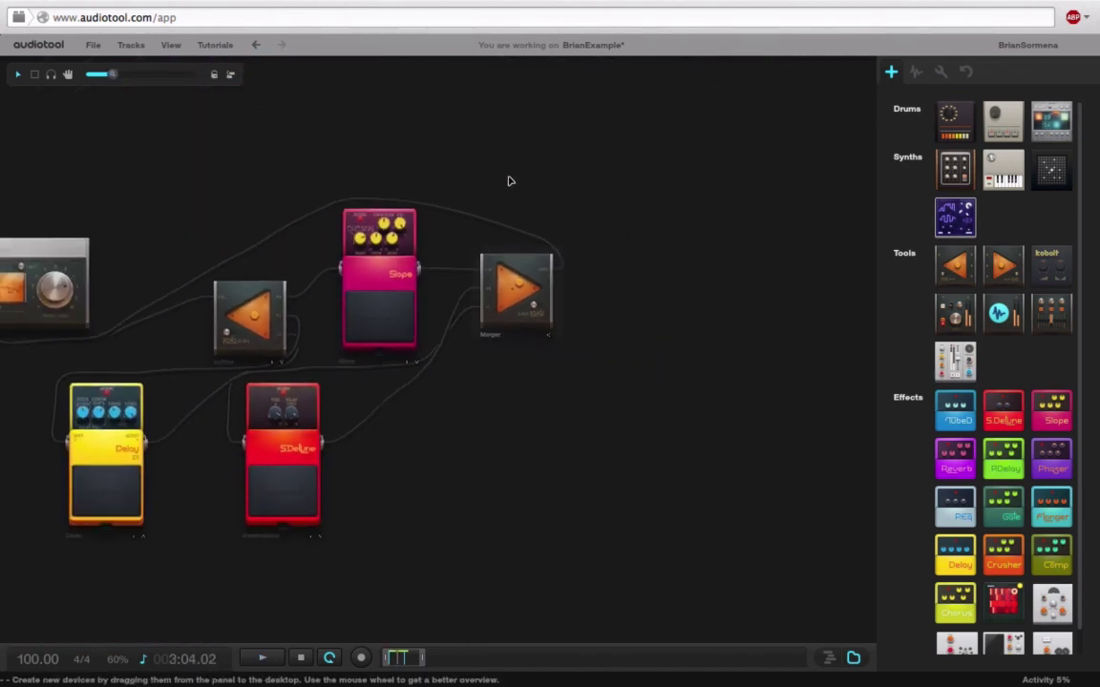
drag(509, 182, 639, 137)
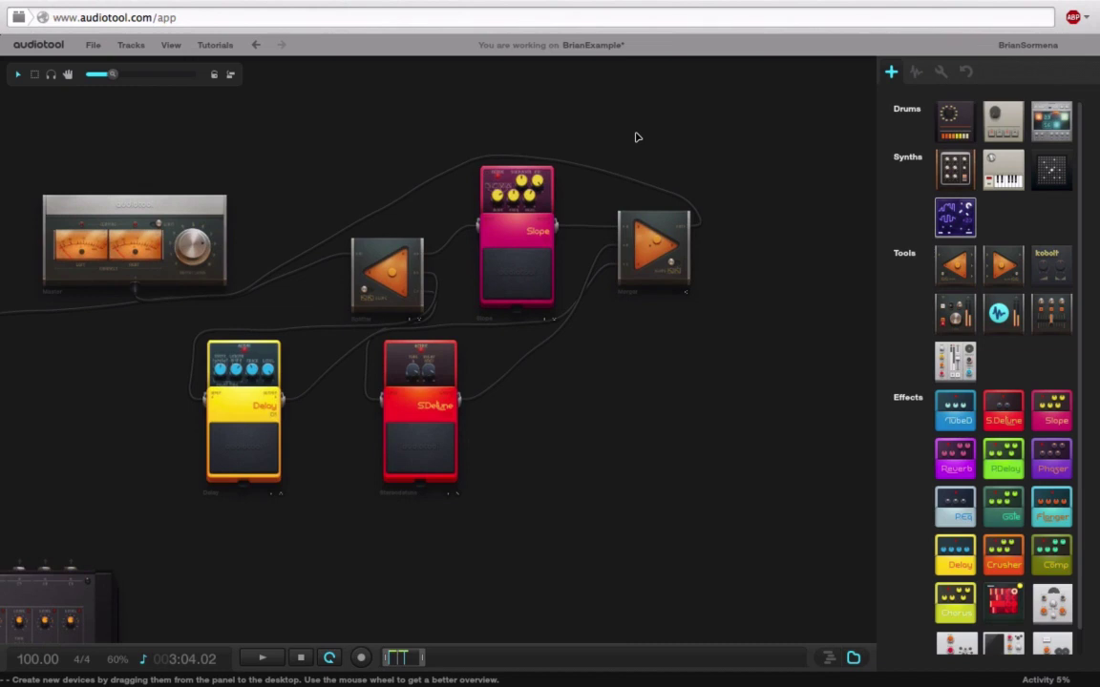
drag(698, 227, 677, 155)
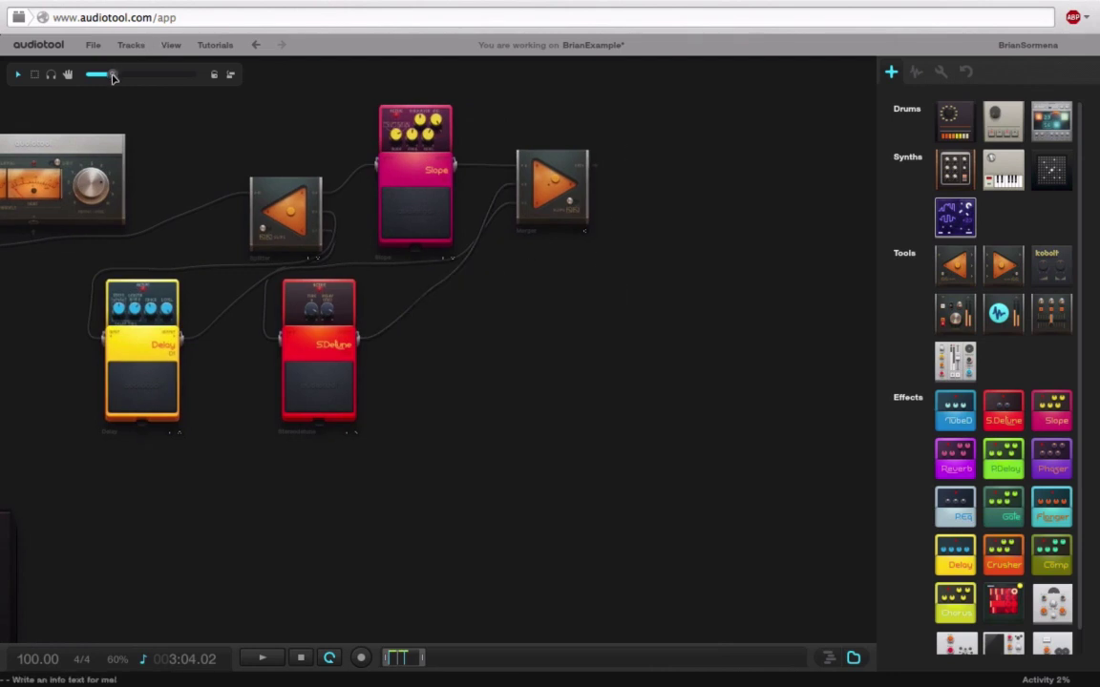
Step: Place a Kobolt 16-channel mixer on the desktop near the Merger, look over its channel knobs and output, and delete it
drag(111, 75, 105, 80)
drag(727, 343, 719, 302)
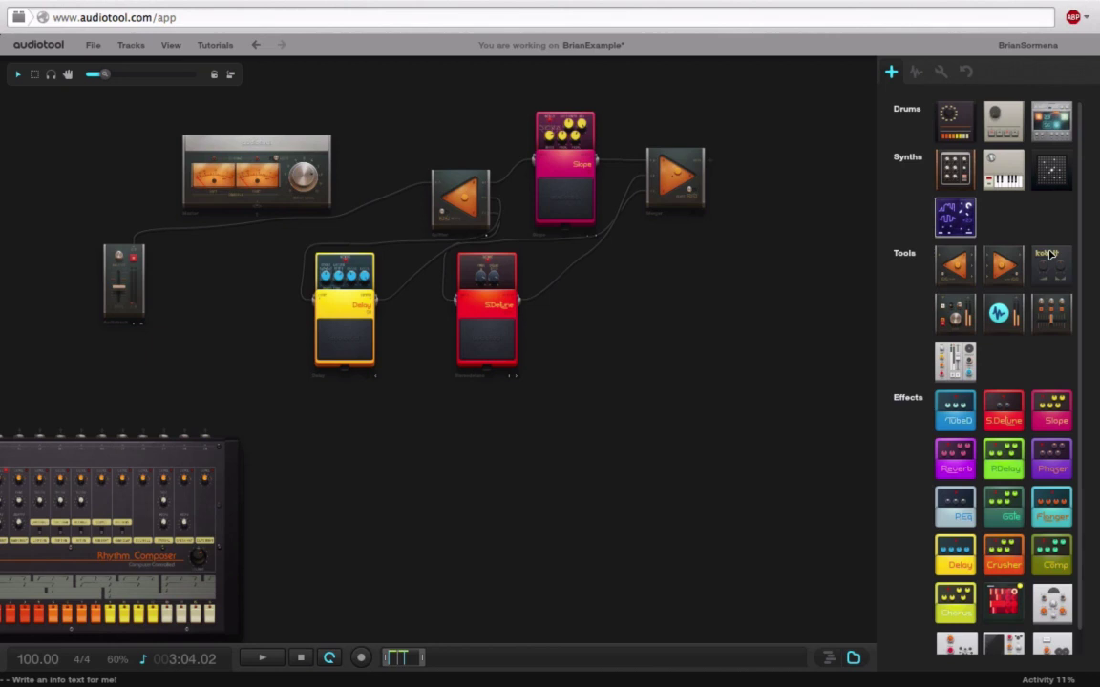
drag(842, 321, 713, 314)
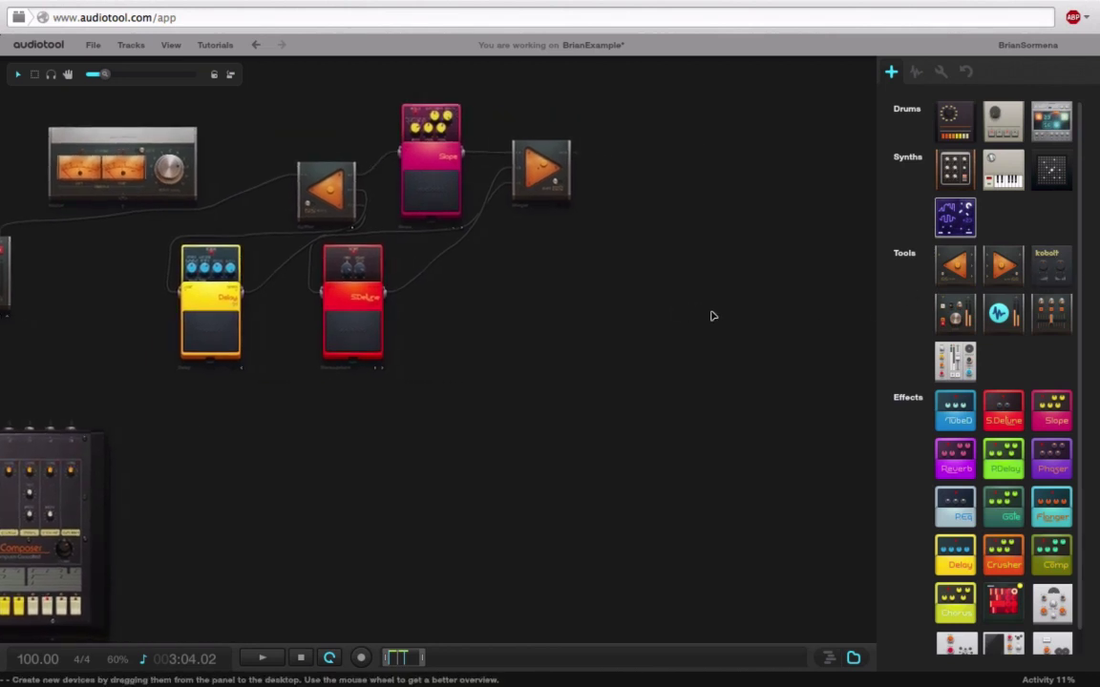
drag(1063, 259, 650, 336)
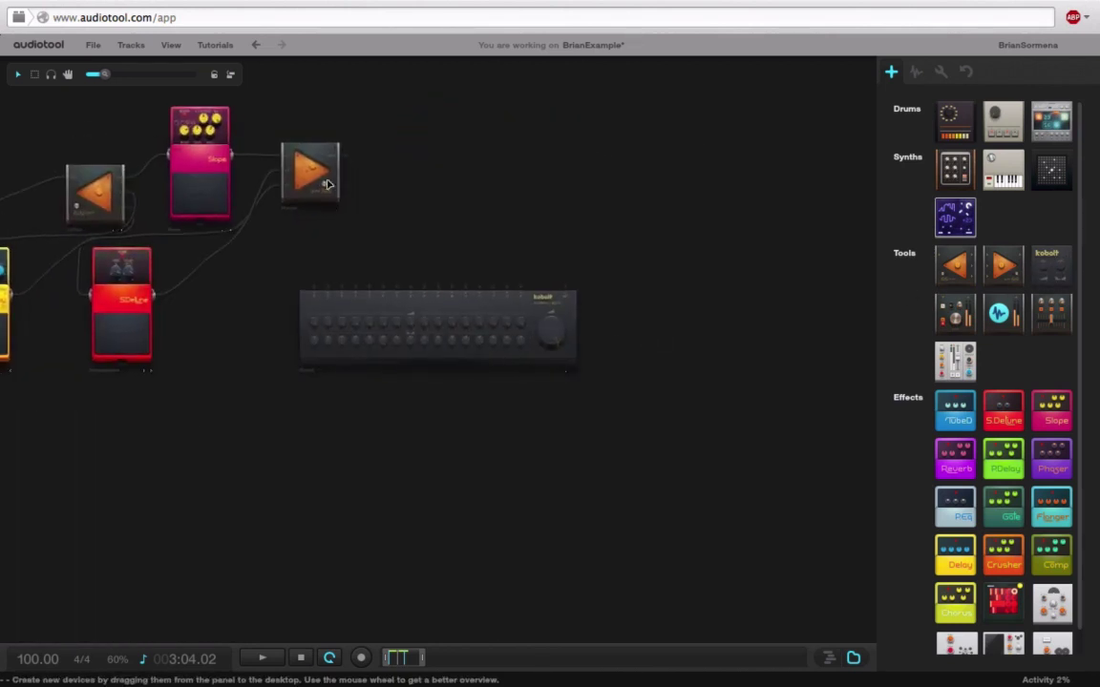
drag(143, 75, 163, 75)
drag(206, 191, 268, 180)
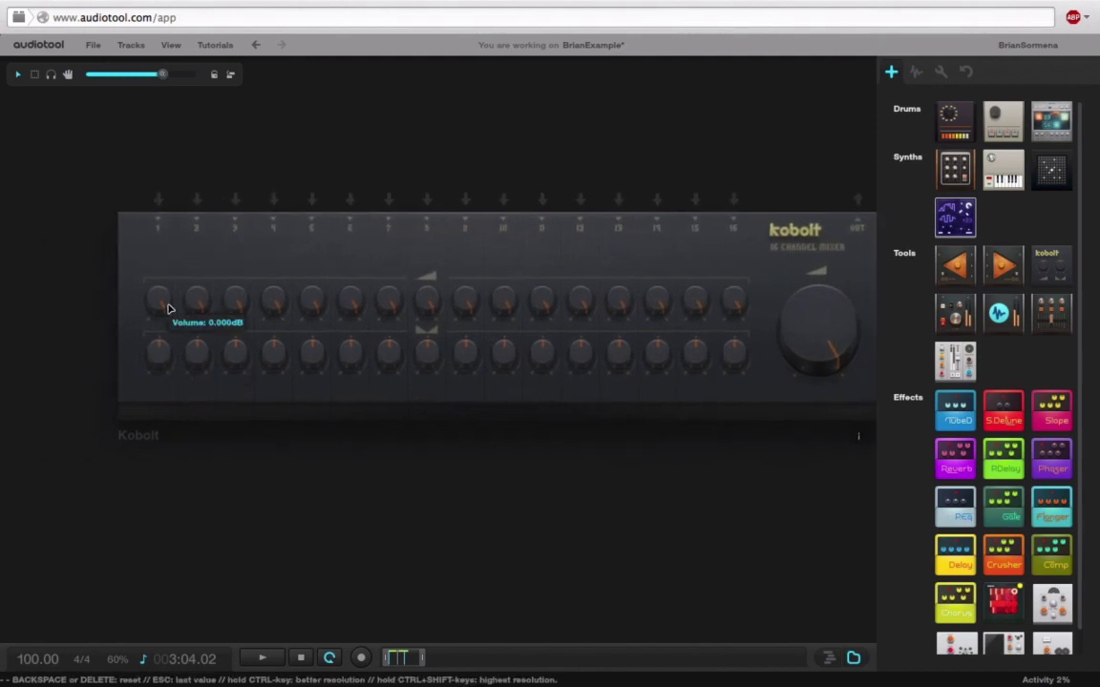
drag(857, 198, 851, 173)
key(Delete)
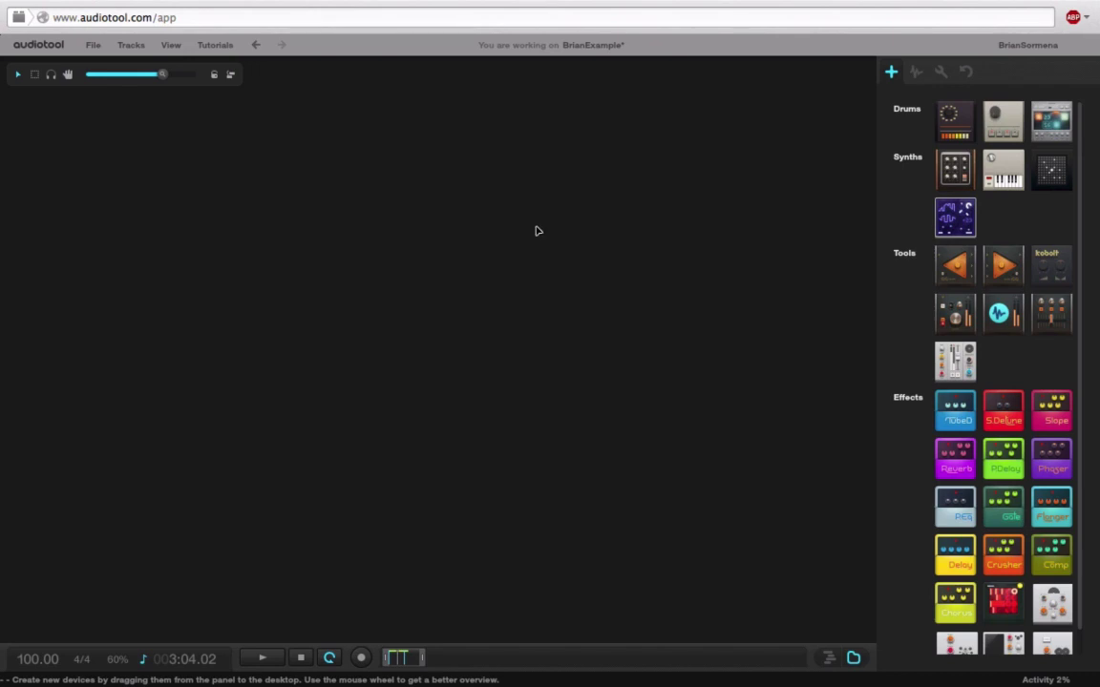
Step: Try out a Minimixer and a Centroid mixer on the desktop near the effects chain, deleting each one after viewing it
drag(313, 291, 831, 363)
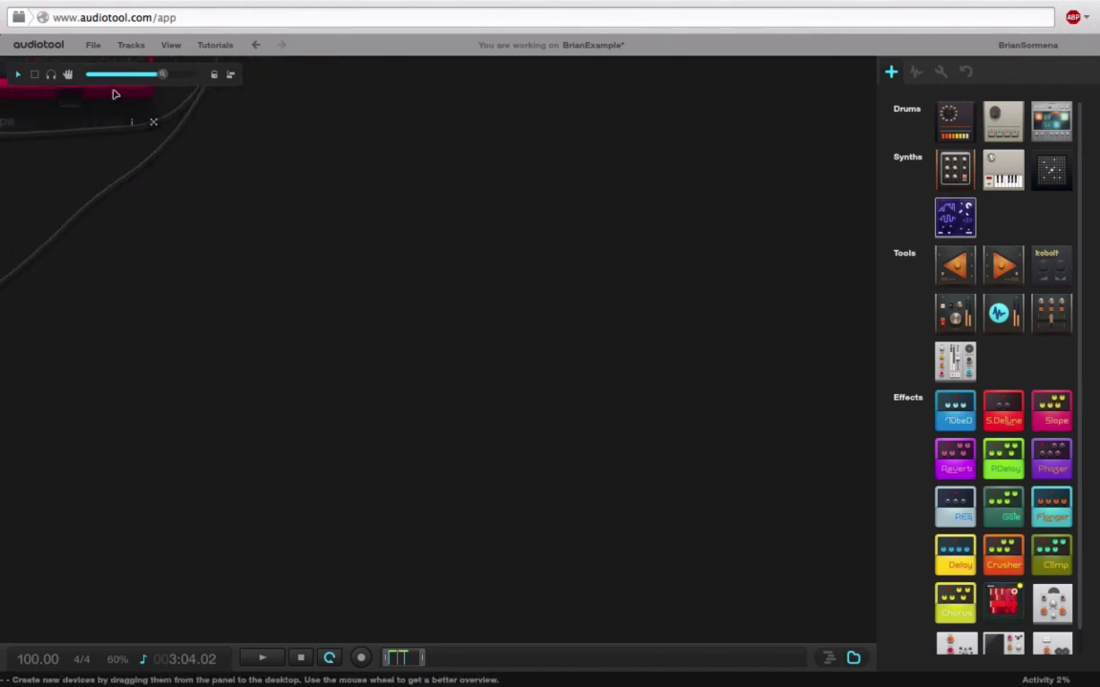
drag(159, 76, 124, 84)
drag(660, 374, 649, 401)
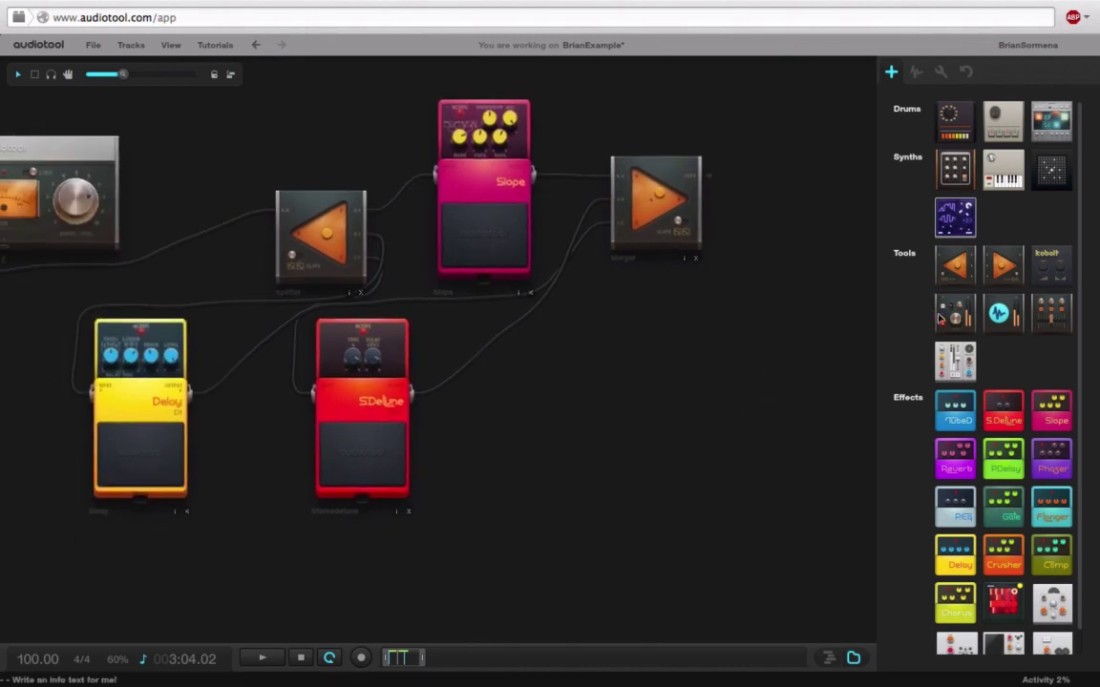
drag(970, 321, 775, 443)
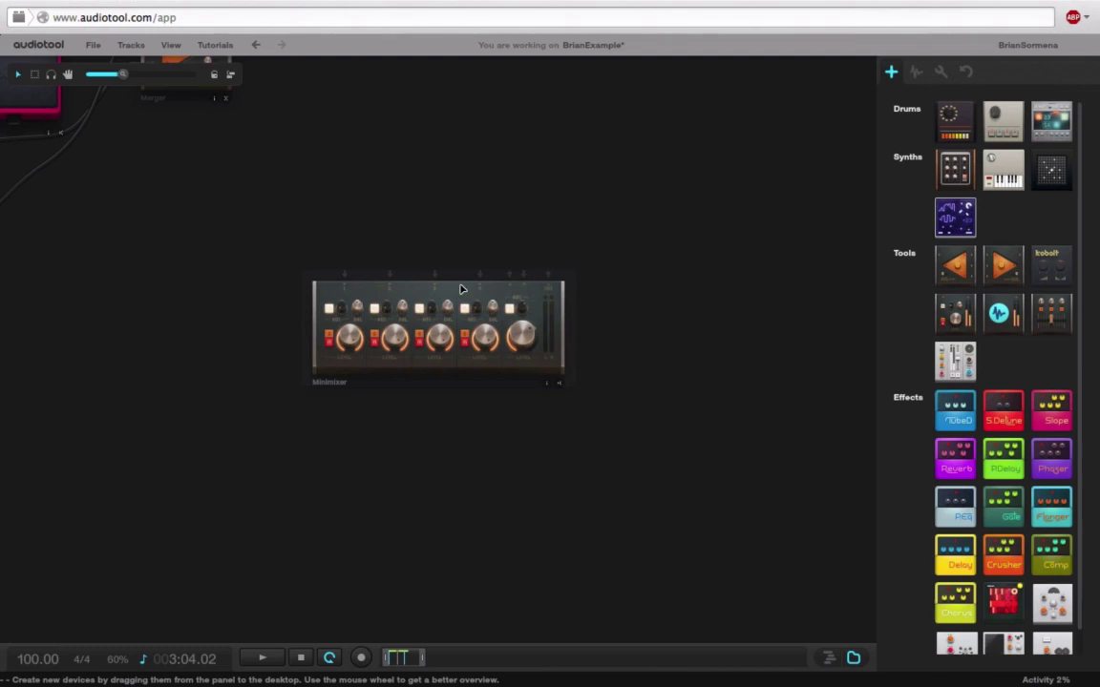
key(Delete)
drag(954, 362, 296, 358)
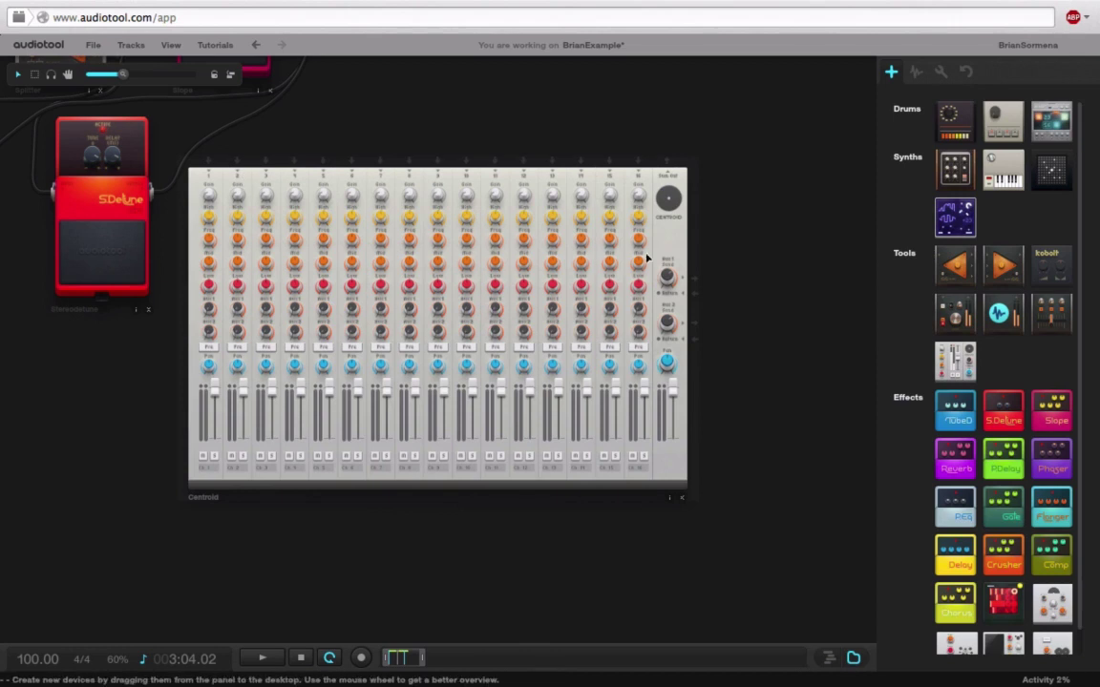
key(Delete)
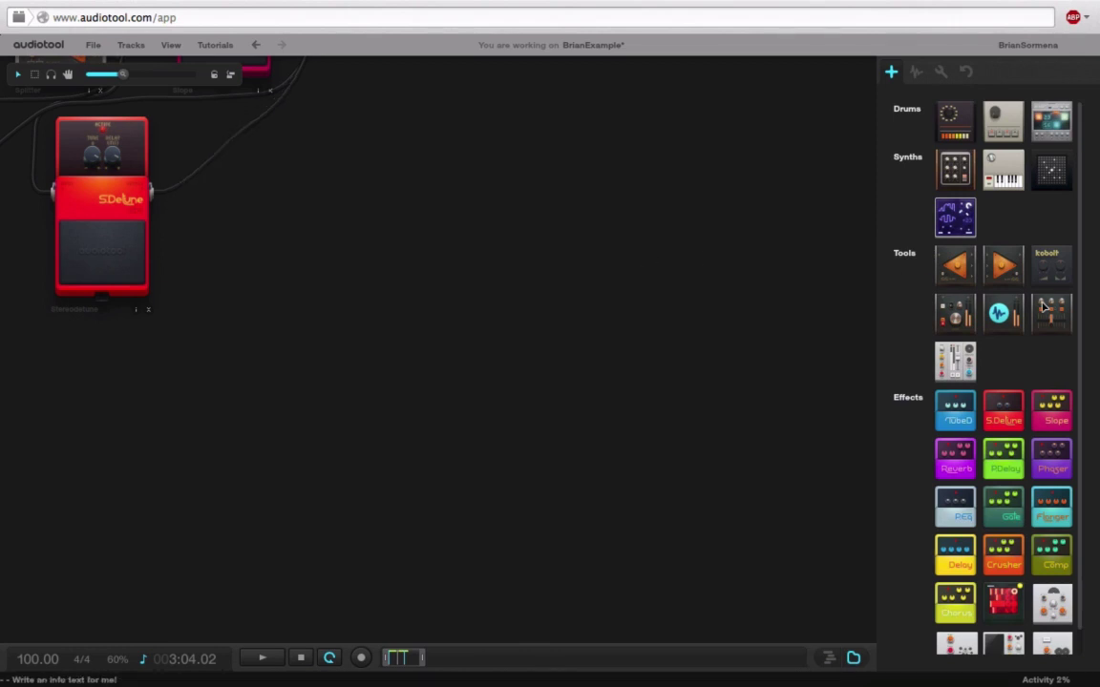
Step: Add a Crossfader below and beyond the Merger and connect the Merger's output to the Crossfader's input A
drag(1045, 306, 566, 251)
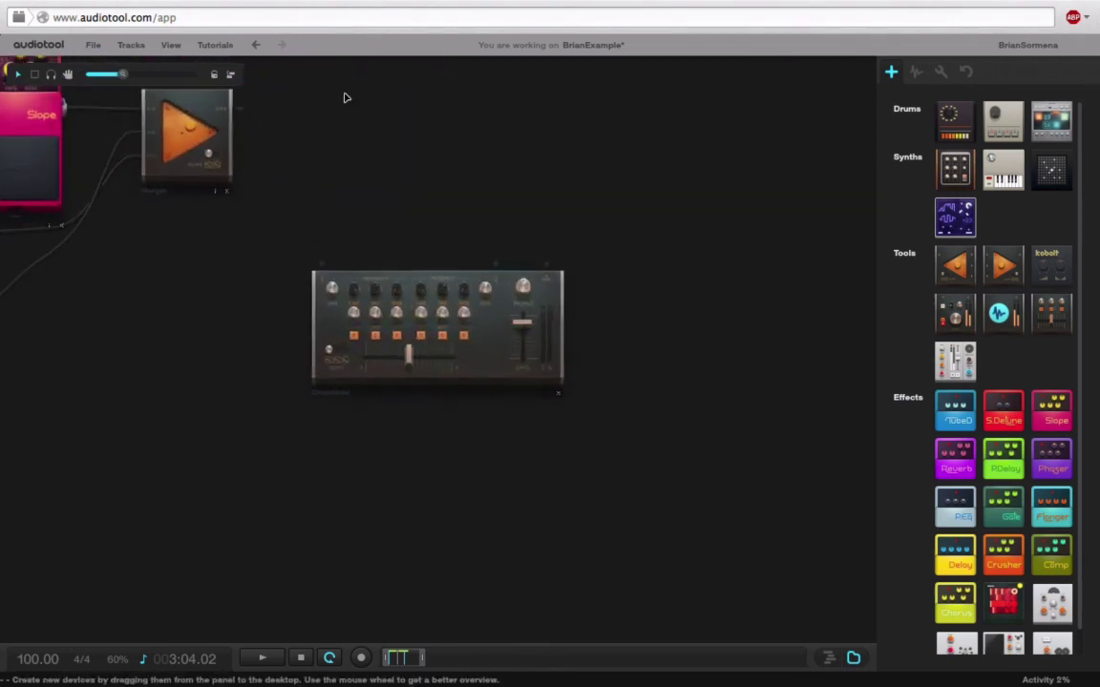
drag(318, 131, 405, 135)
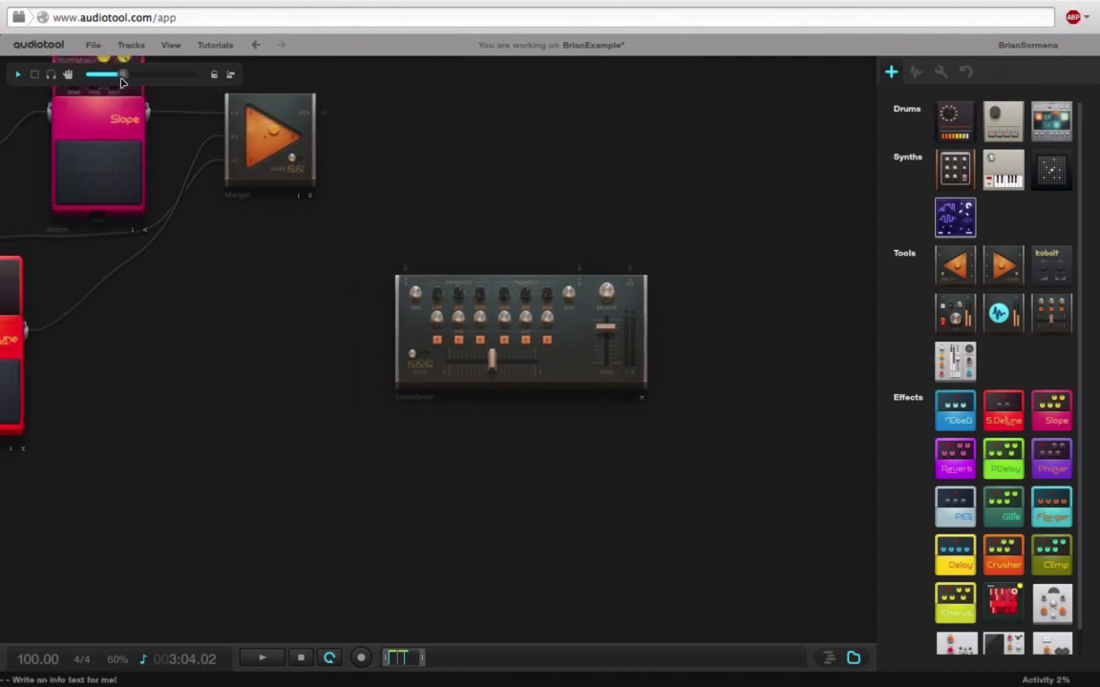
drag(121, 81, 114, 76)
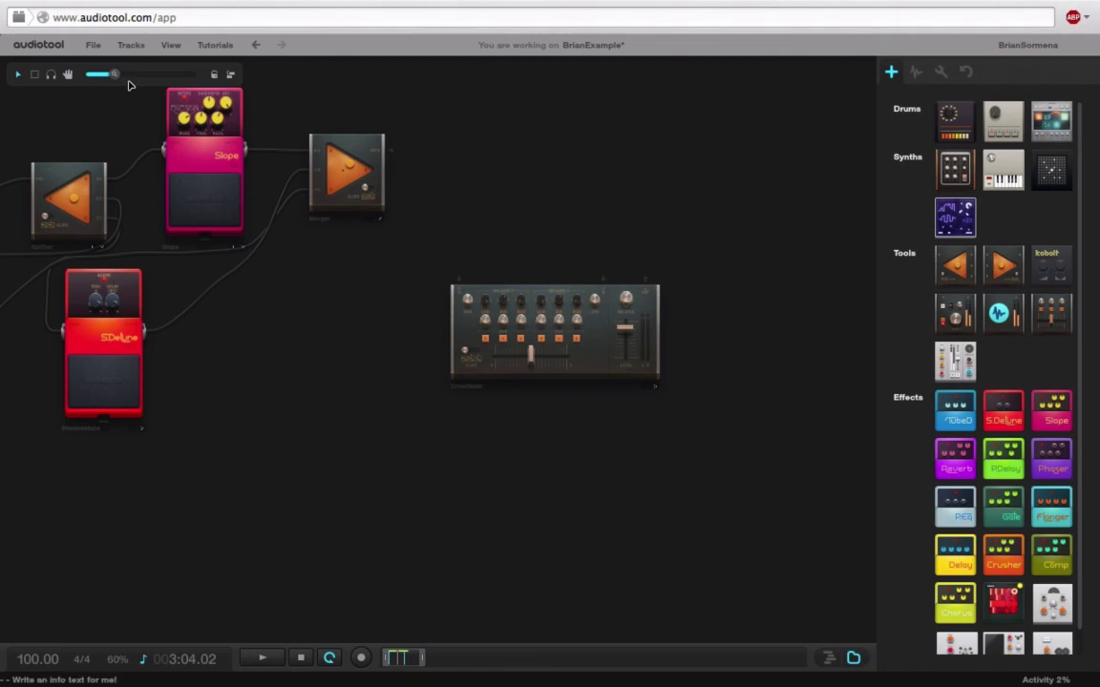
click(135, 75)
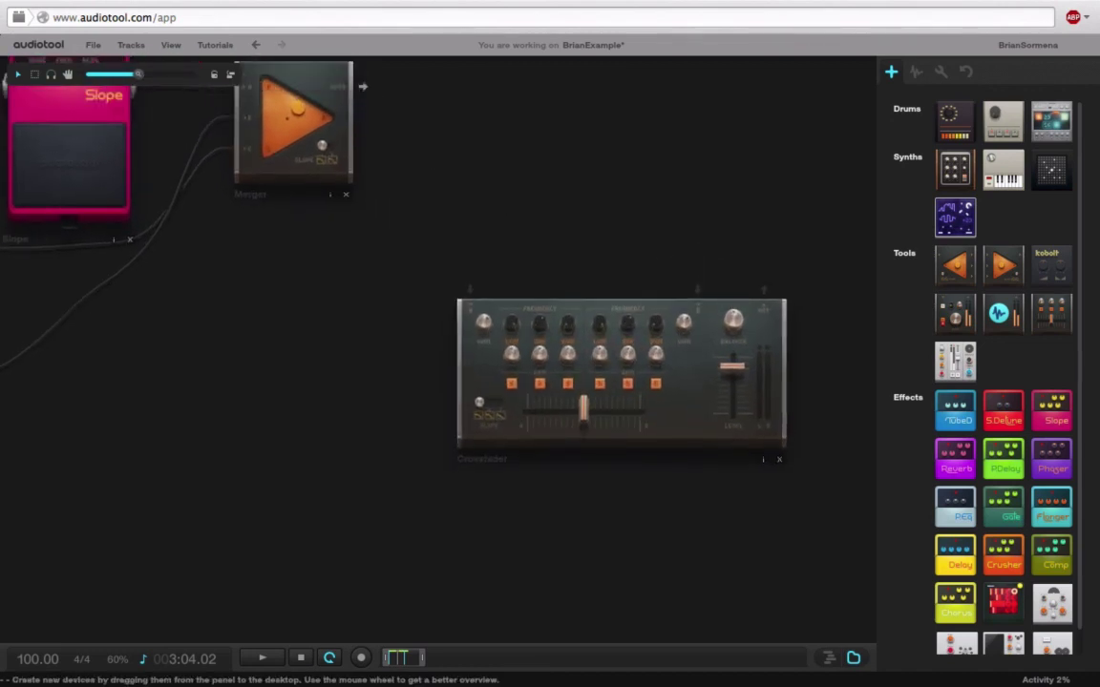
drag(363, 86, 469, 288)
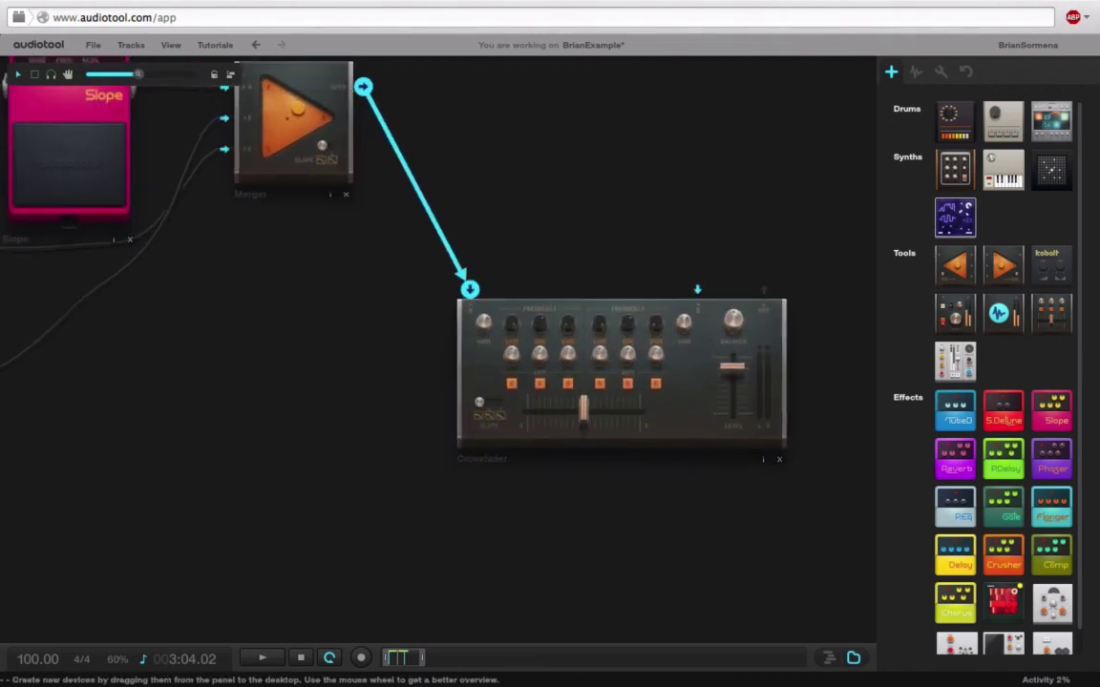
Step: Move the Rhythm Composer drum machine beneath the Crossfader and connect its master output to the Crossfader's input B
scroll(212, 84, down, 5)
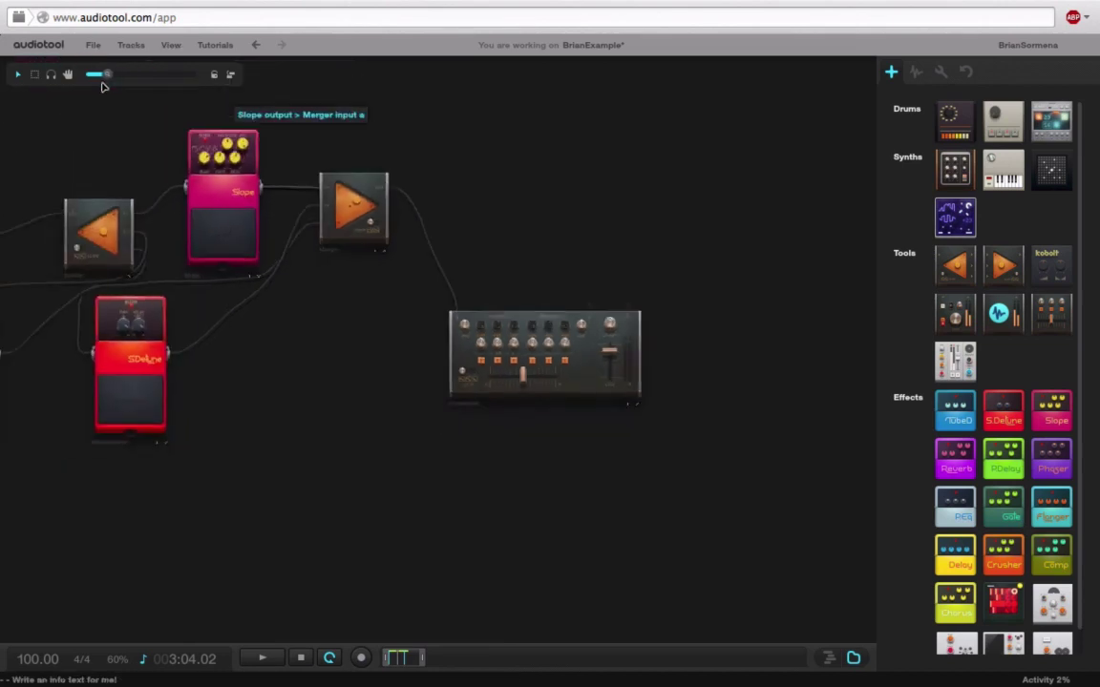
drag(175, 445, 403, 390)
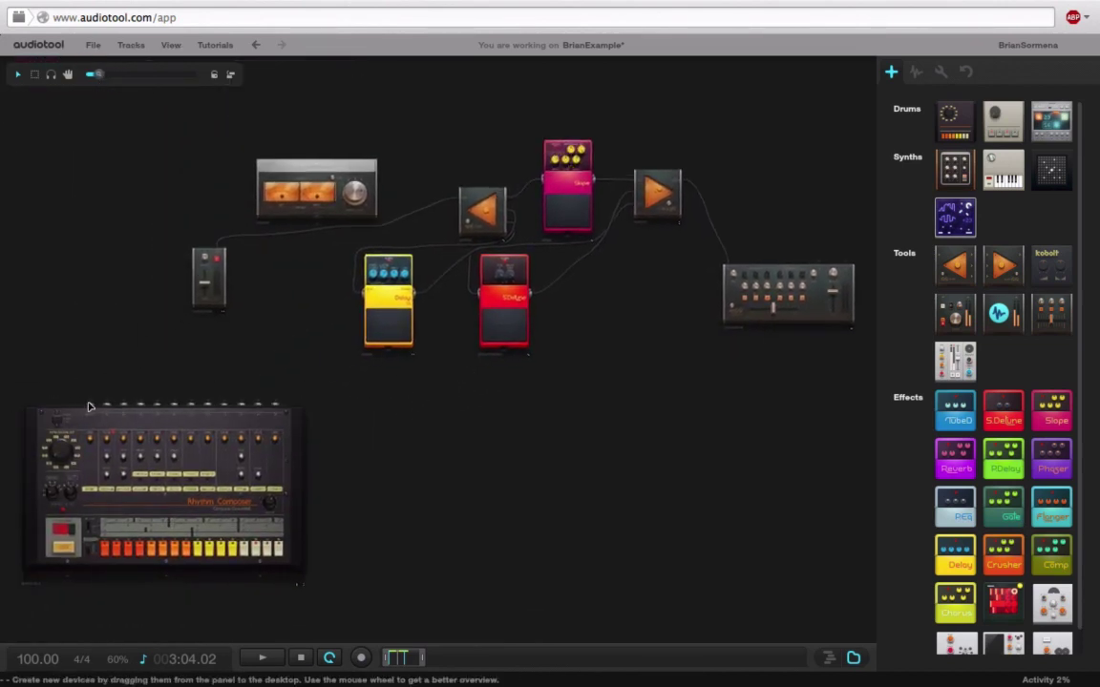
drag(87, 407, 616, 400)
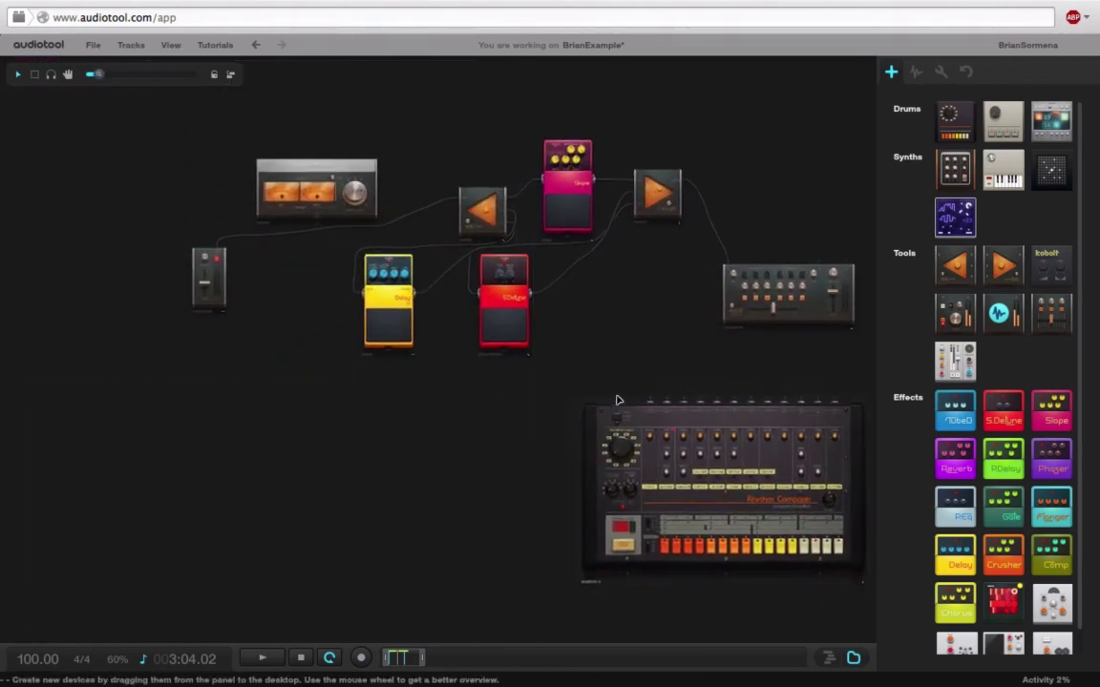
drag(698, 360, 787, 270)
drag(609, 310, 413, 274)
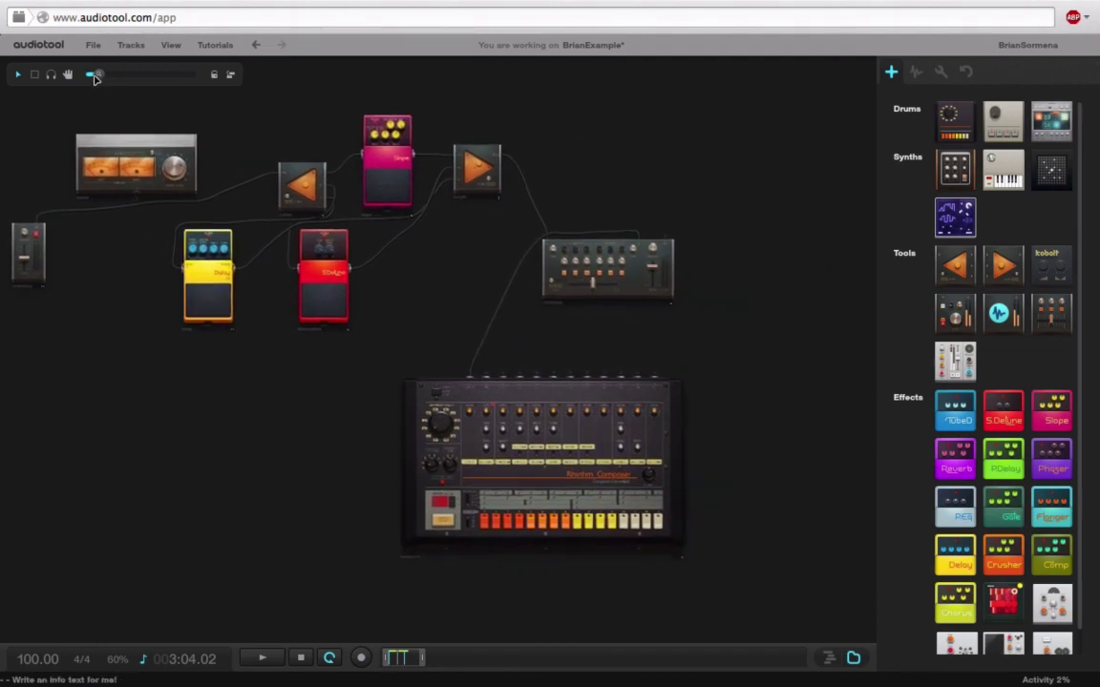
Step: Connect the Crossfader's output to the Master while the project plays
drag(98, 74, 119, 76)
drag(494, 278, 404, 247)
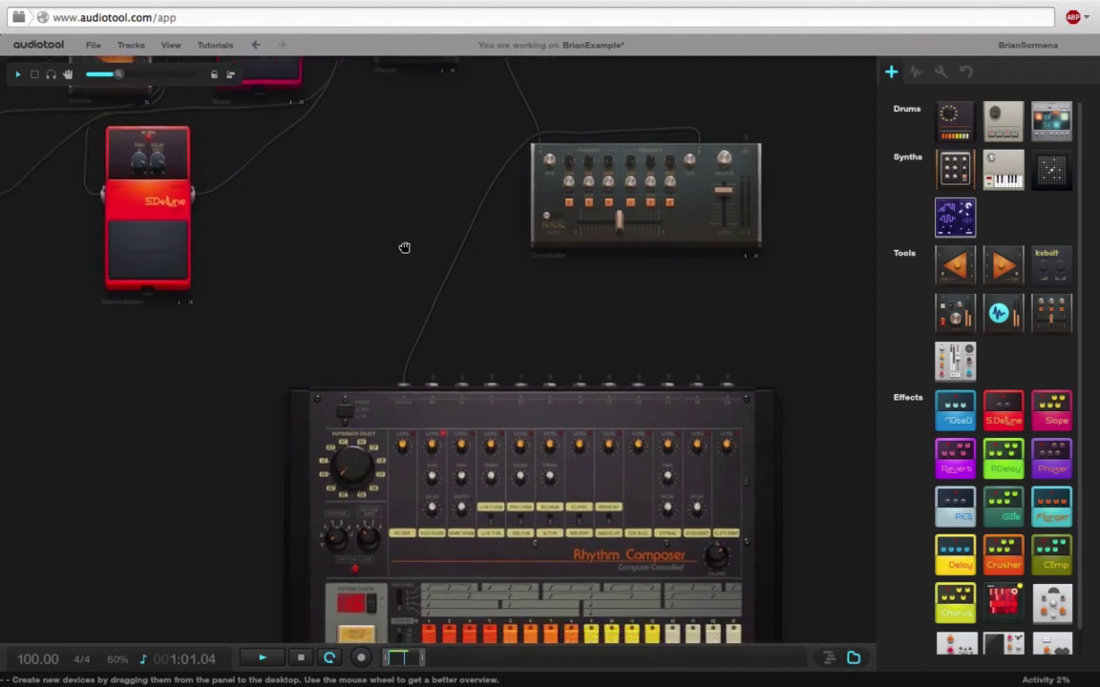
drag(581, 270, 697, 368)
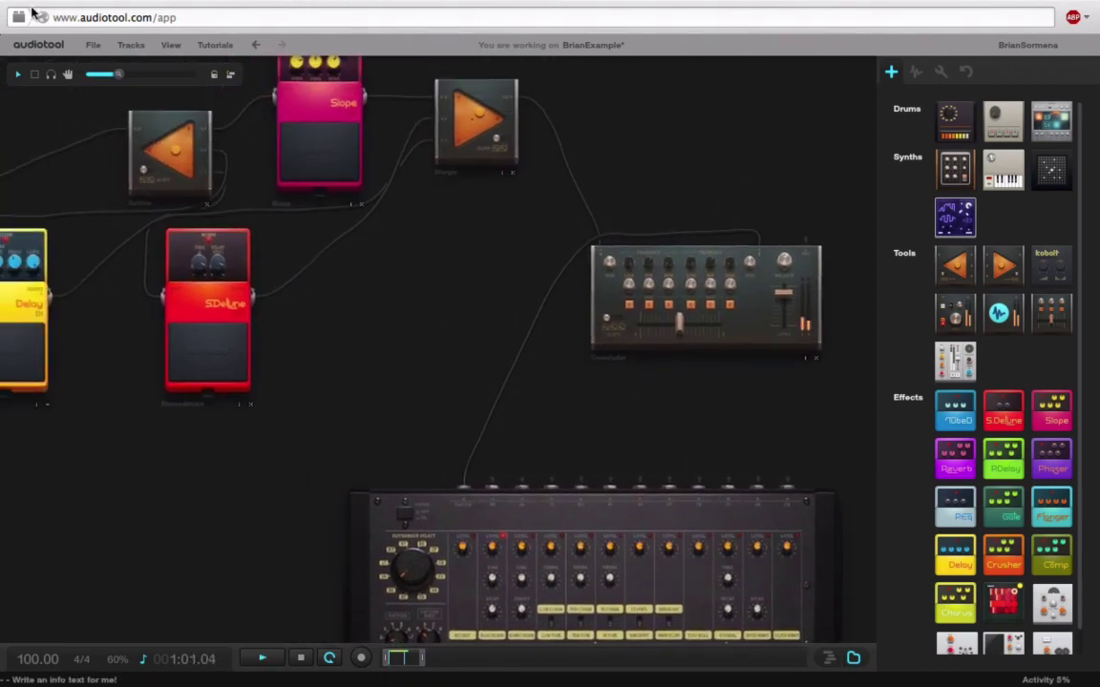
drag(115, 73, 101, 73)
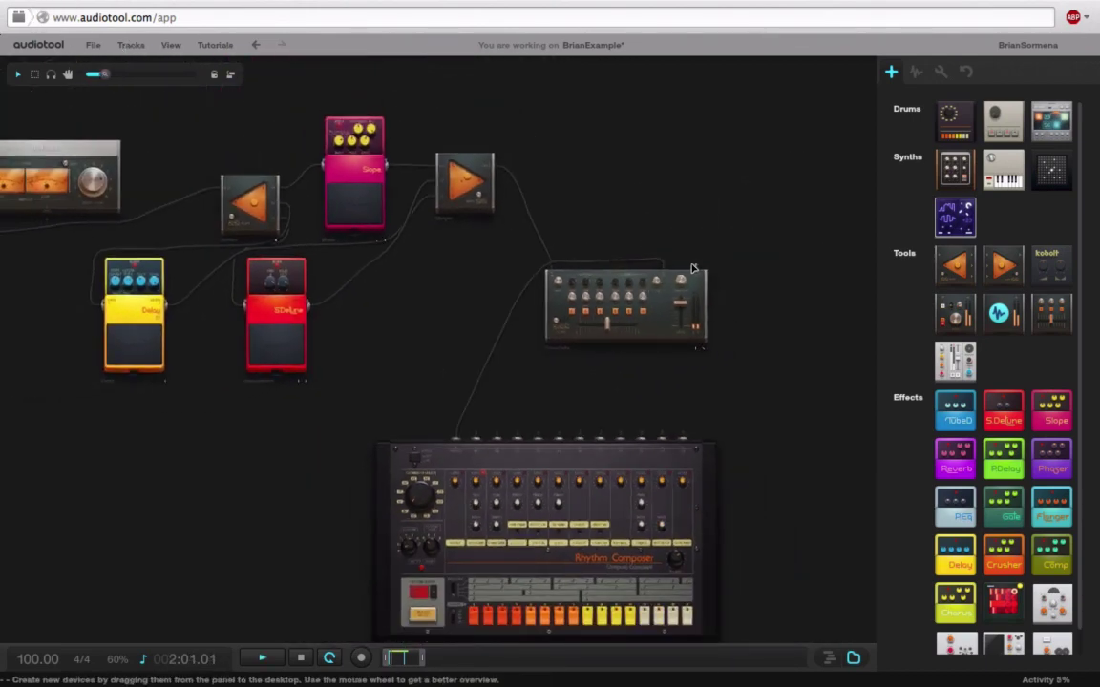
drag(215, 265, 307, 218)
drag(189, 401, 8, 343)
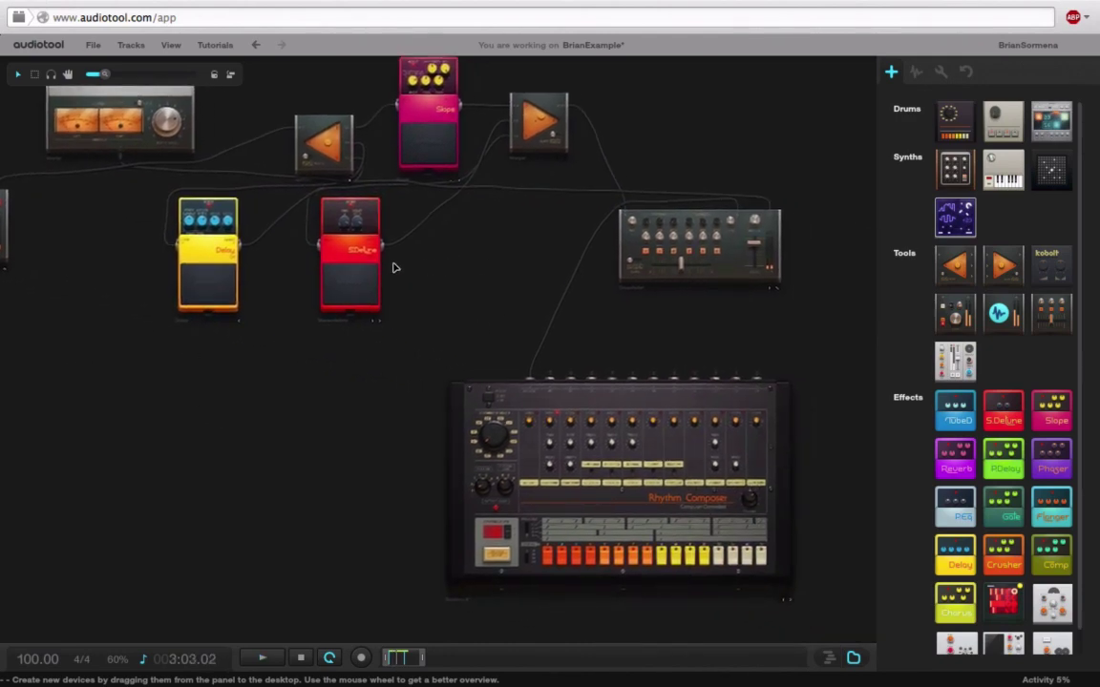
Step: Load the 808TrapShit preset on the Rhythm Composer with Replace pattern enabled
drag(105, 73, 128, 74)
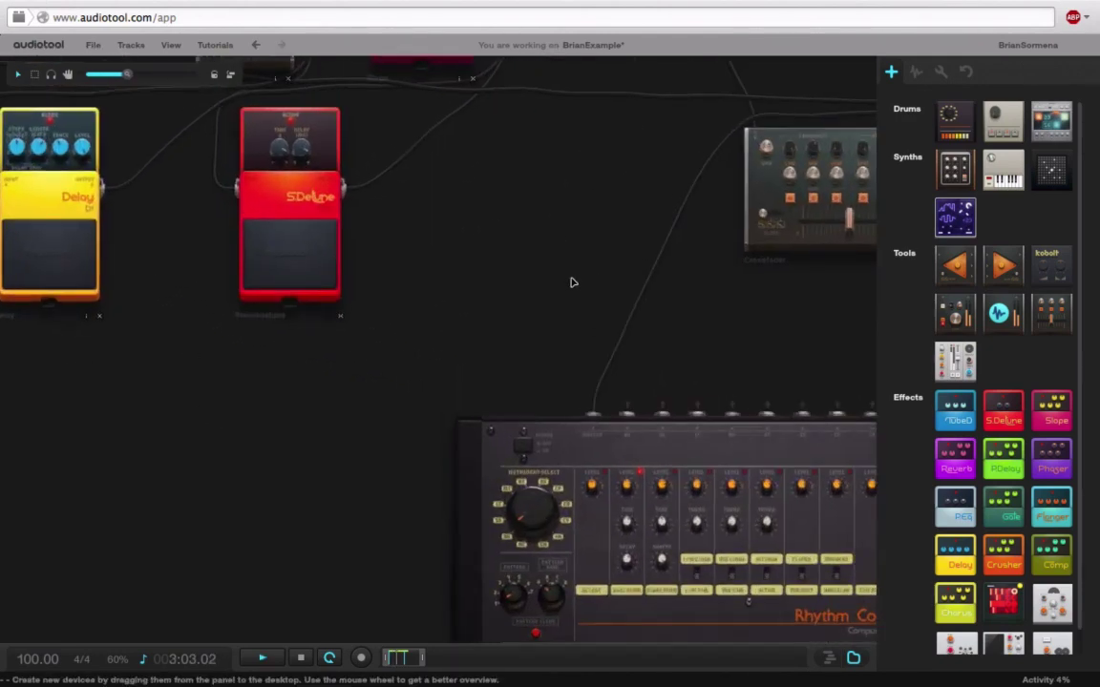
drag(572, 283, 353, 207)
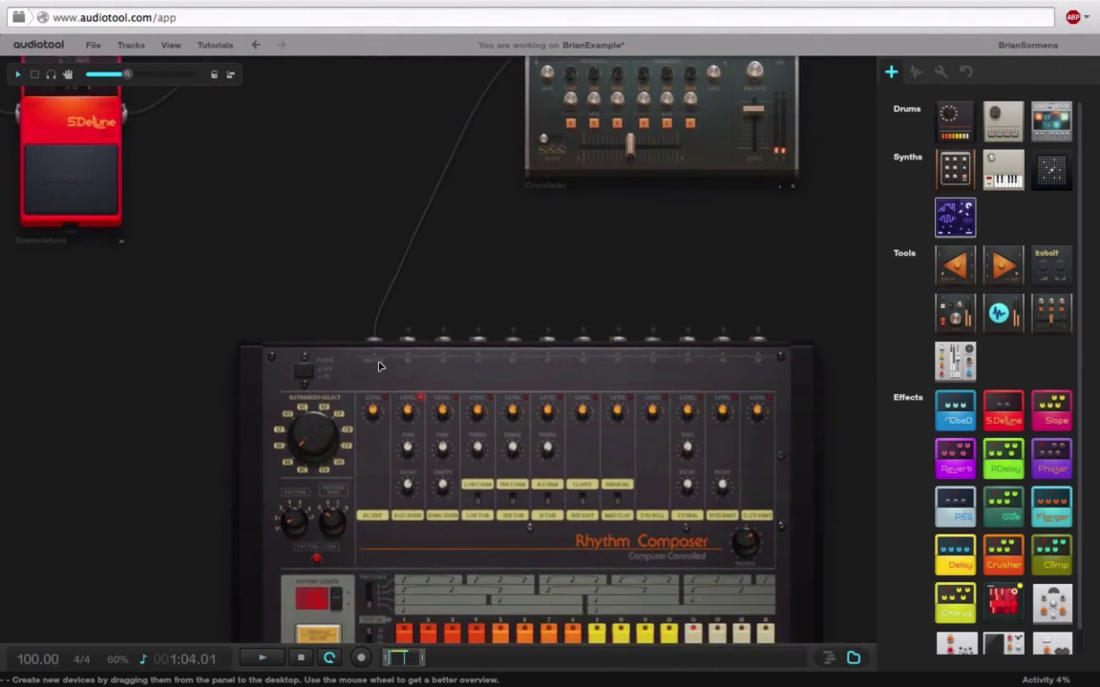
right_click(363, 373)
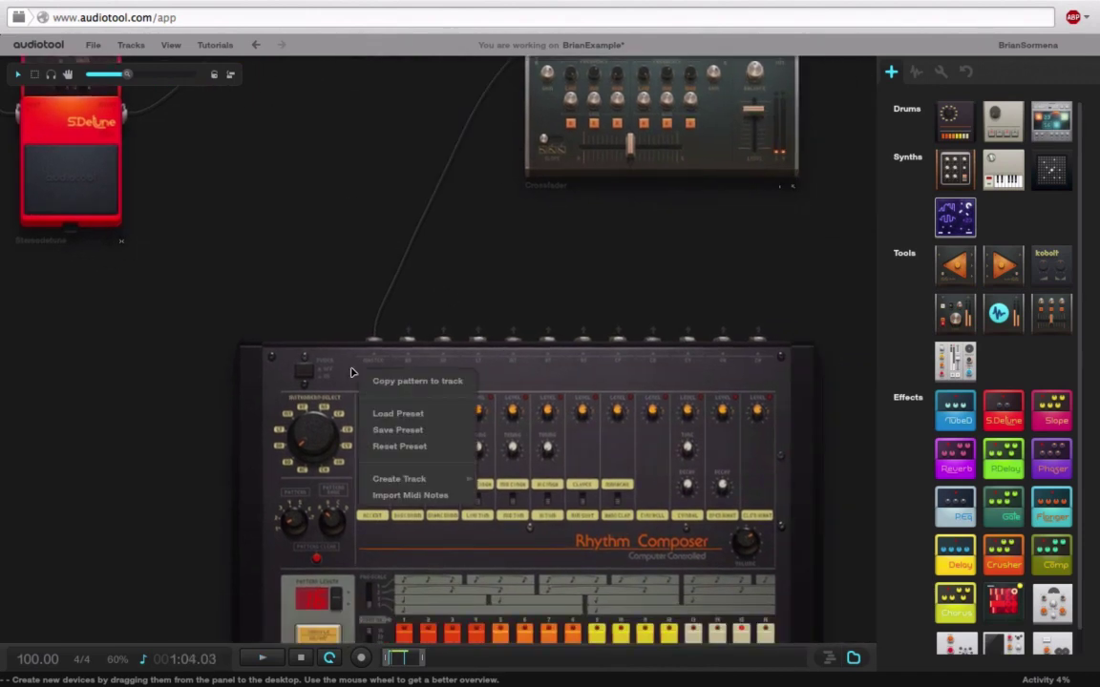
click(408, 413)
click(458, 341)
click(459, 294)
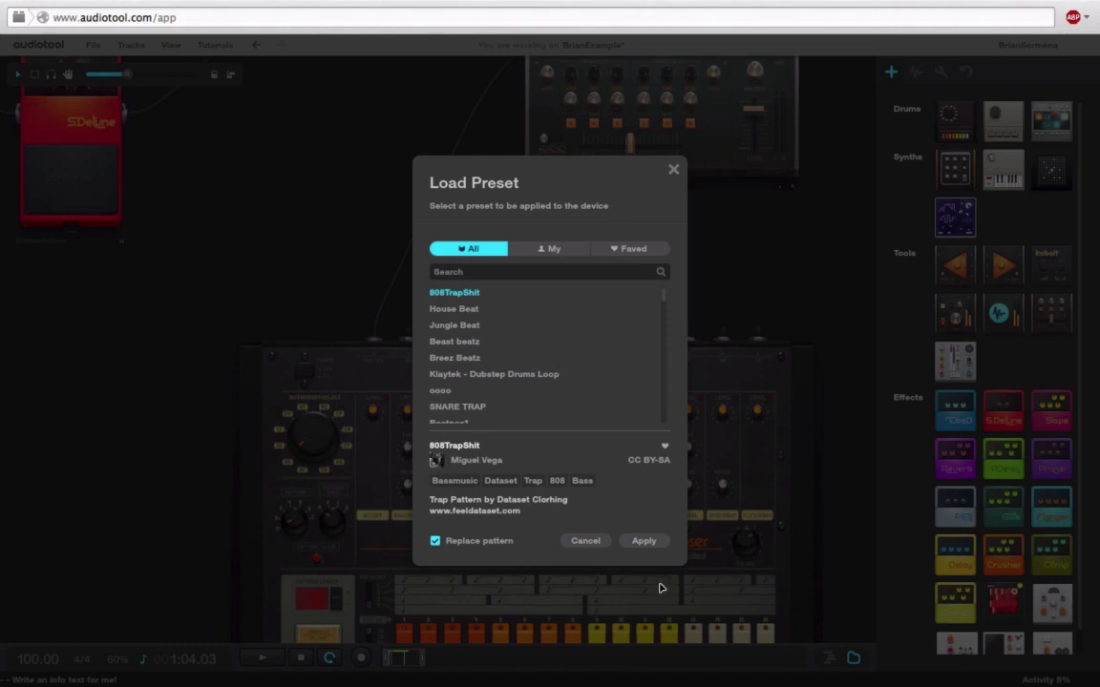
click(637, 542)
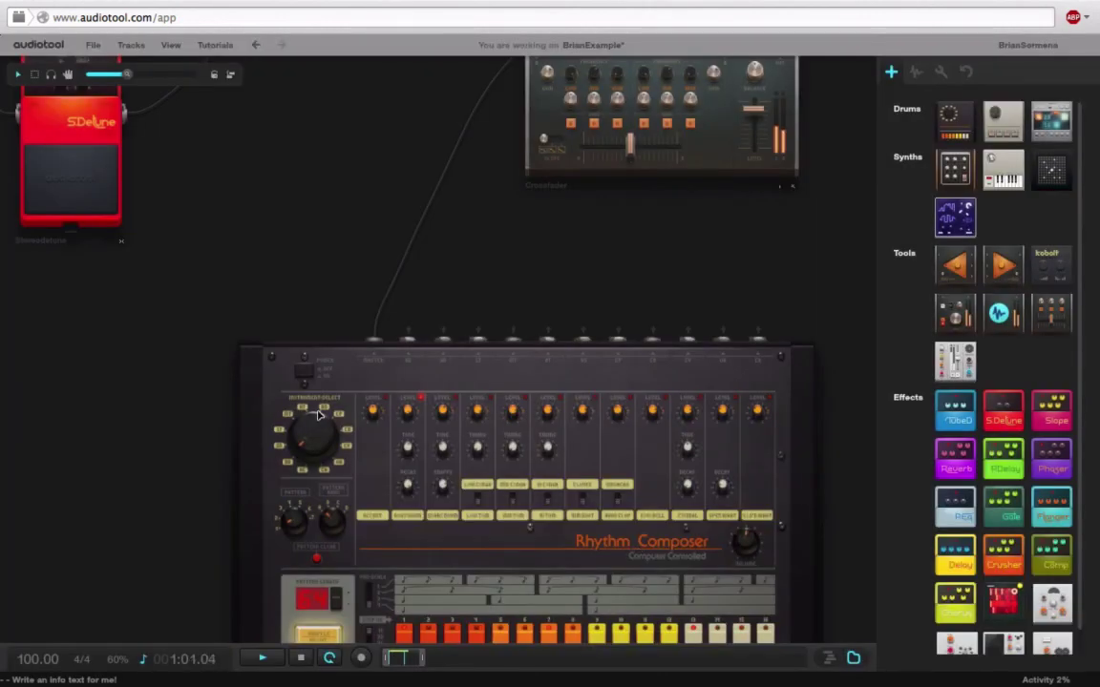
Step: Slide the Crossfader's crossfade from its centre toward Channel B during playback to blend the vocals with the drums
drag(569, 238, 491, 317)
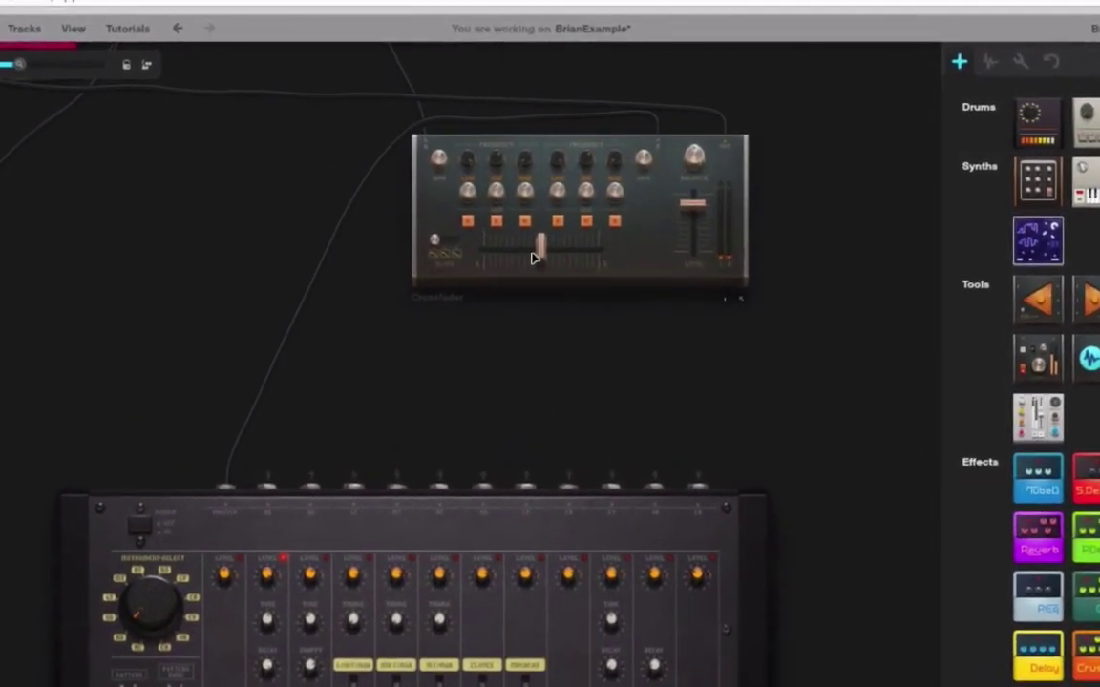
drag(540, 253, 558, 253)
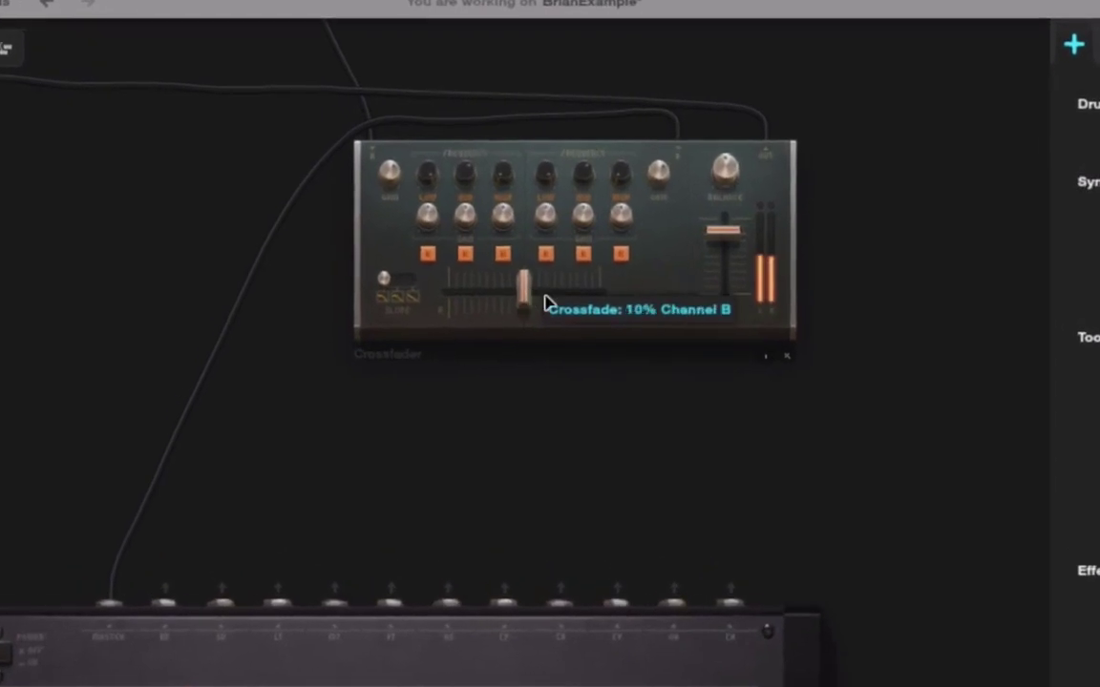
drag(544, 304, 584, 294)
drag(542, 244, 559, 91)
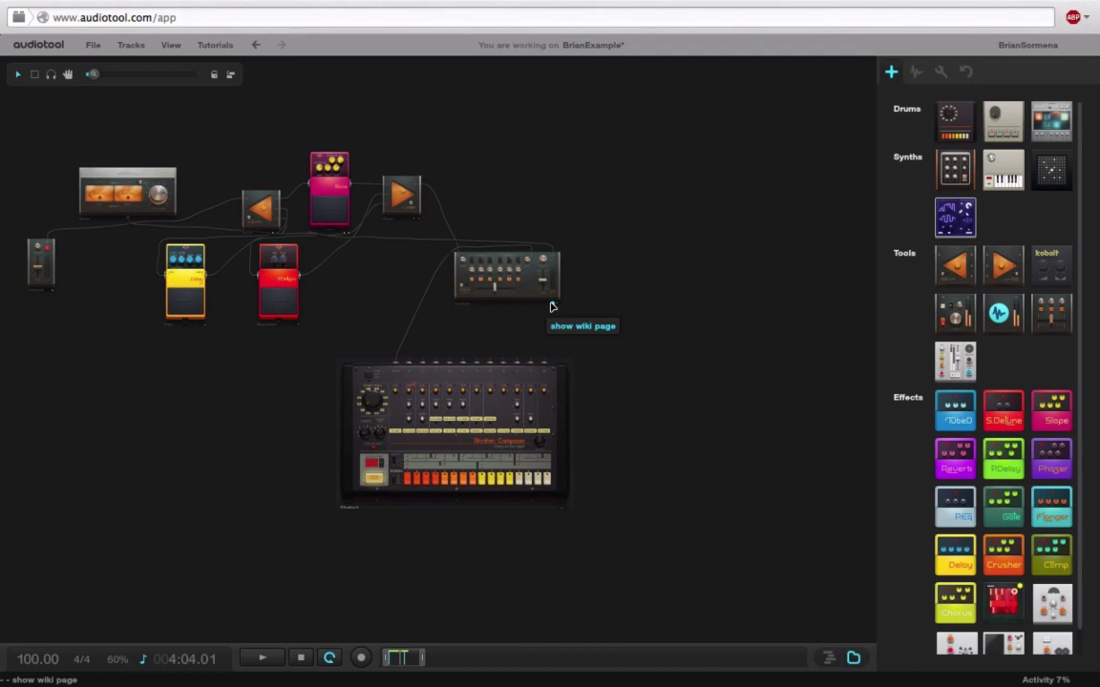
Step: Save the current project
click(95, 44)
mouse_move(125, 74)
click(92, 82)
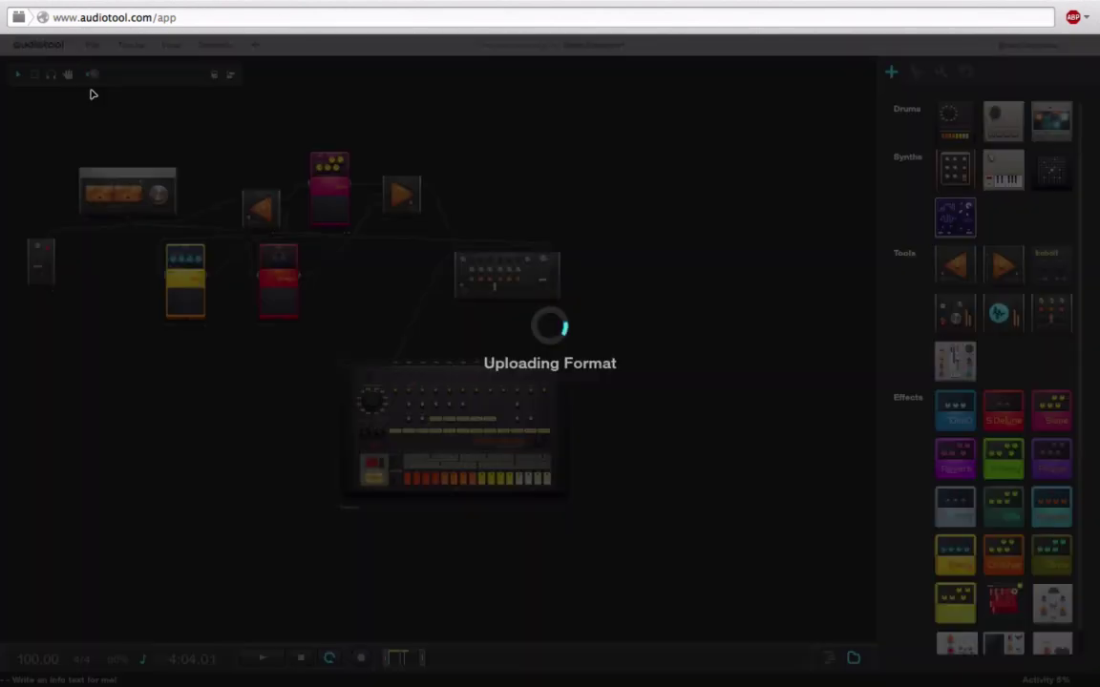